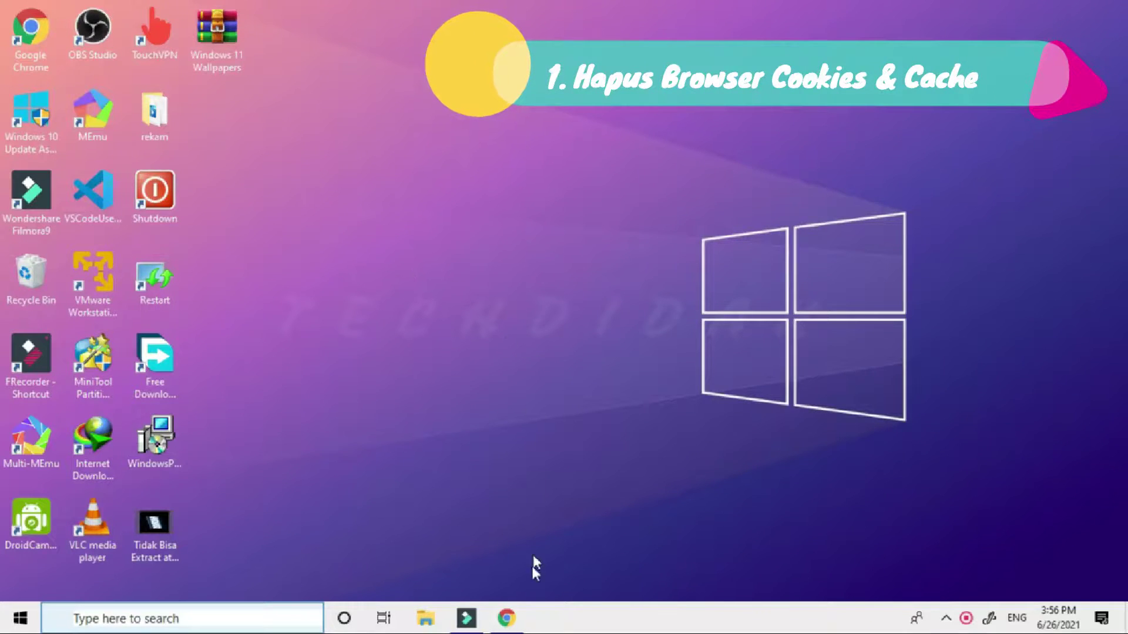
- Switch to Chrome and open the Clear browsing data dialog from the browsing history page
click(507, 619)
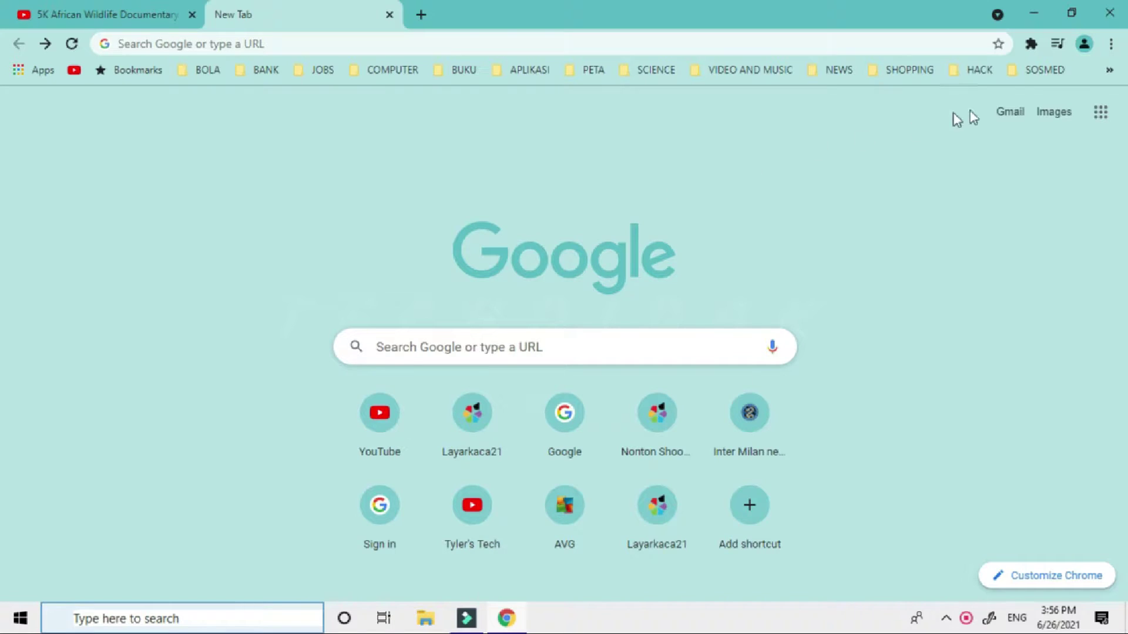
click(1111, 46)
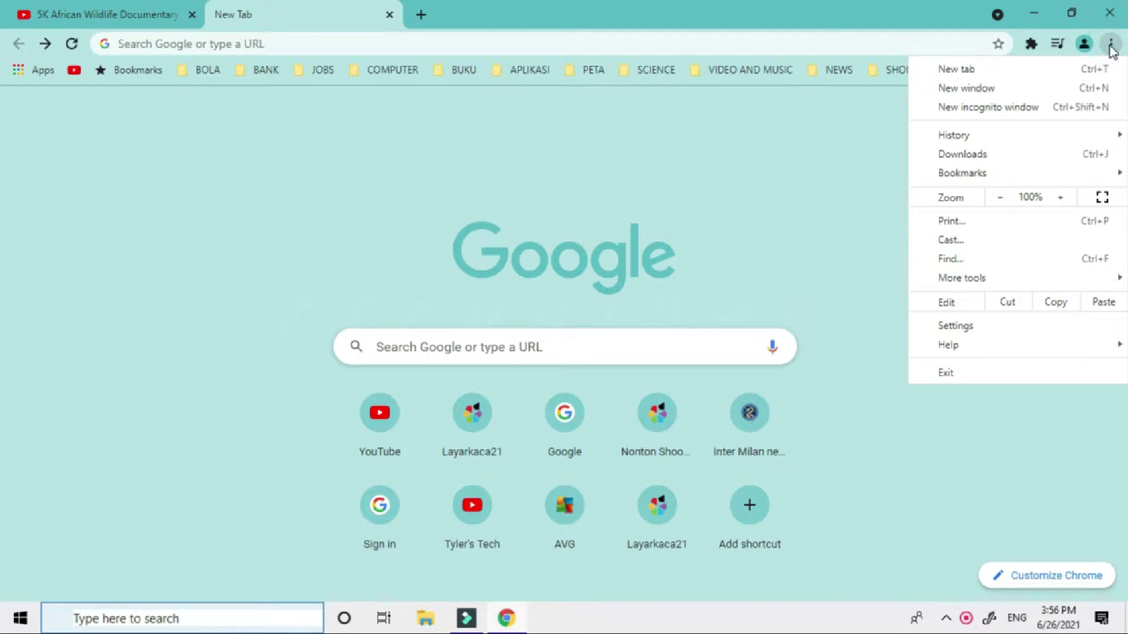
mouse_move(955, 140)
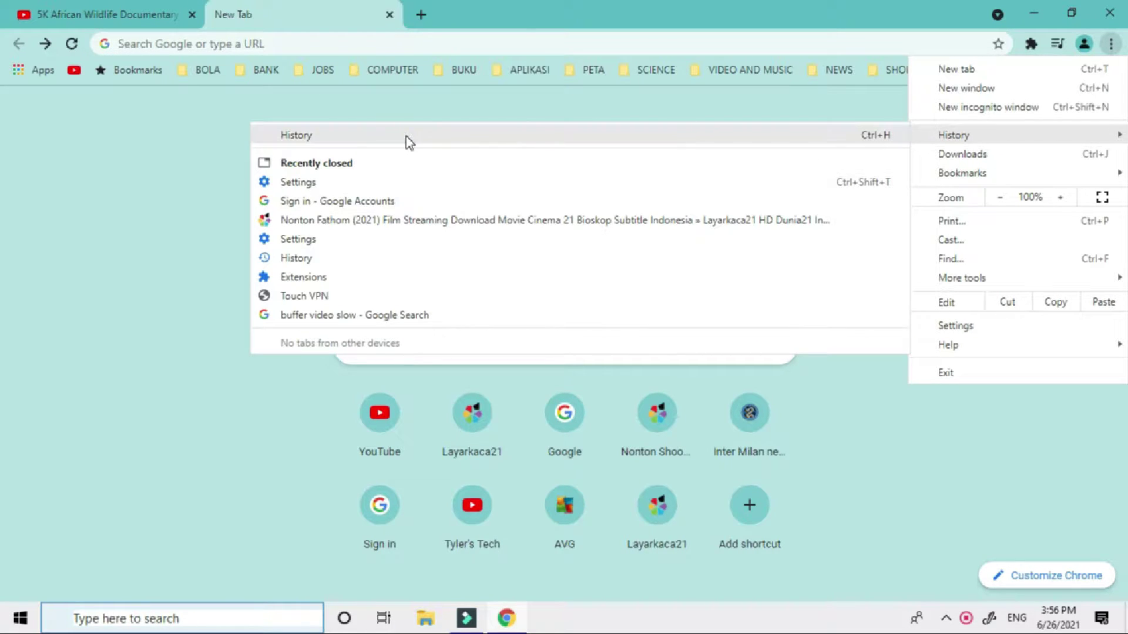
click(314, 141)
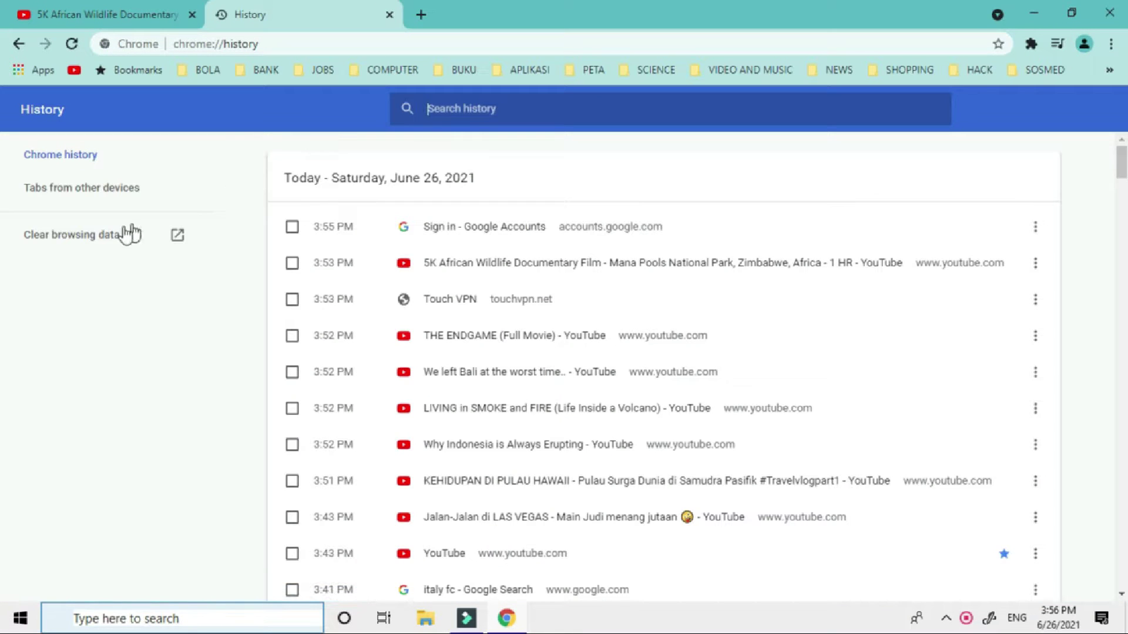
click(83, 239)
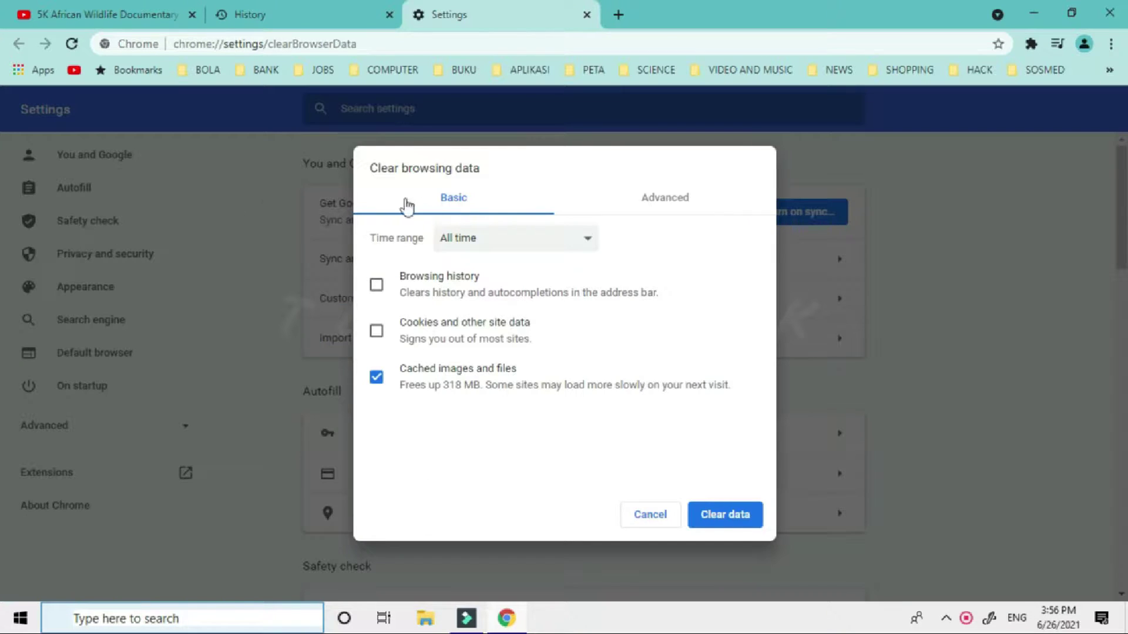
- Clear cookies and other site data plus cached images and files for All time, and return to the new tab page
click(376, 378)
click(379, 382)
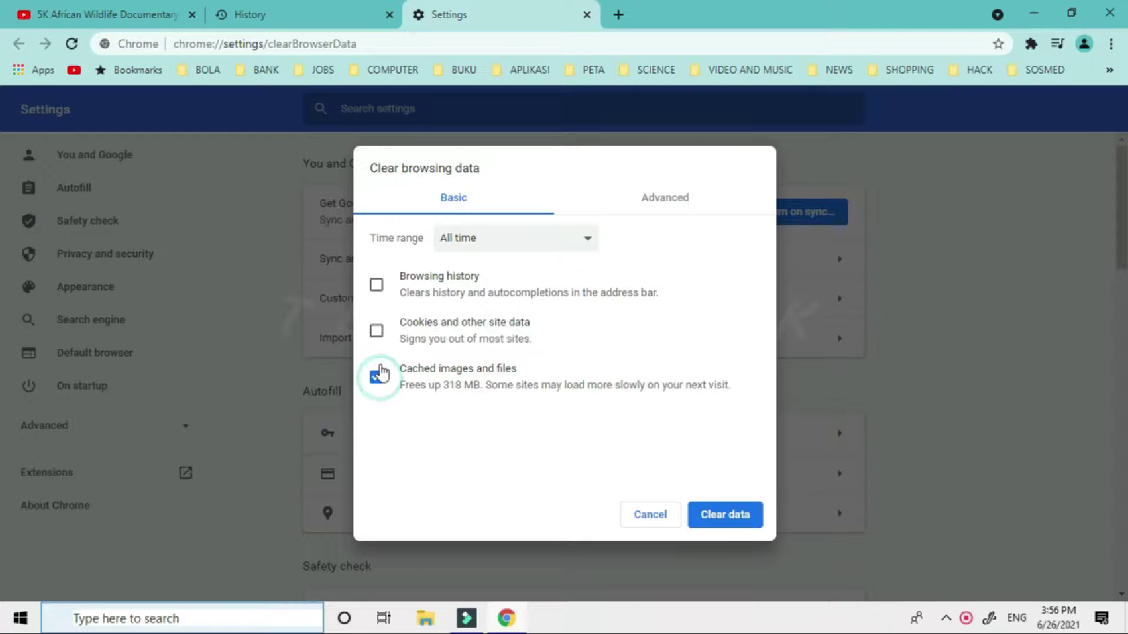
click(380, 330)
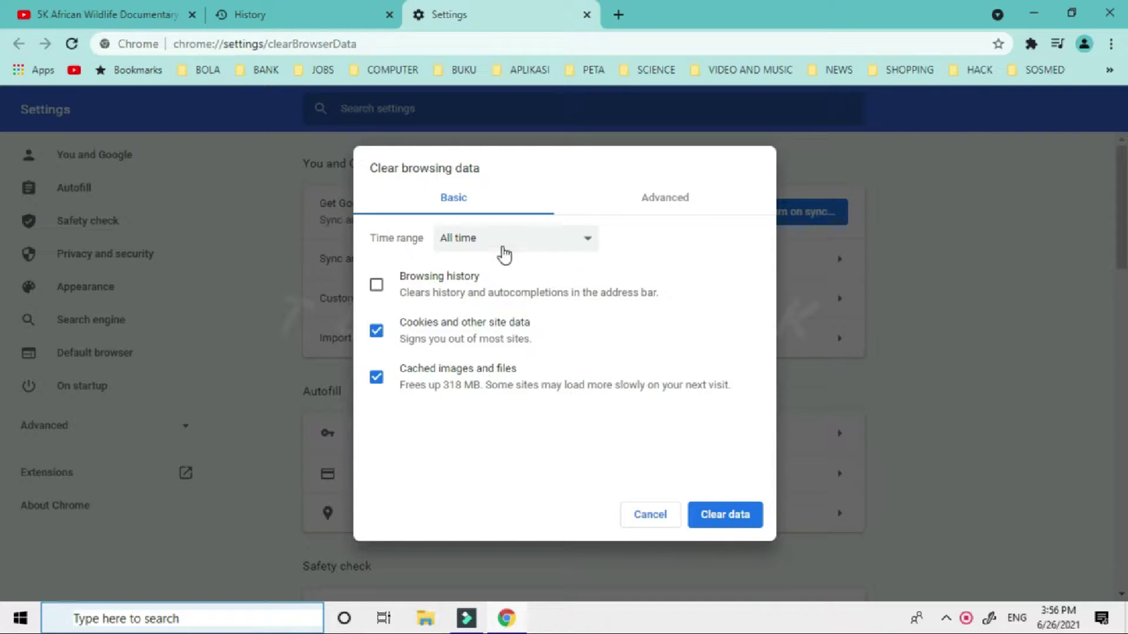
click(504, 251)
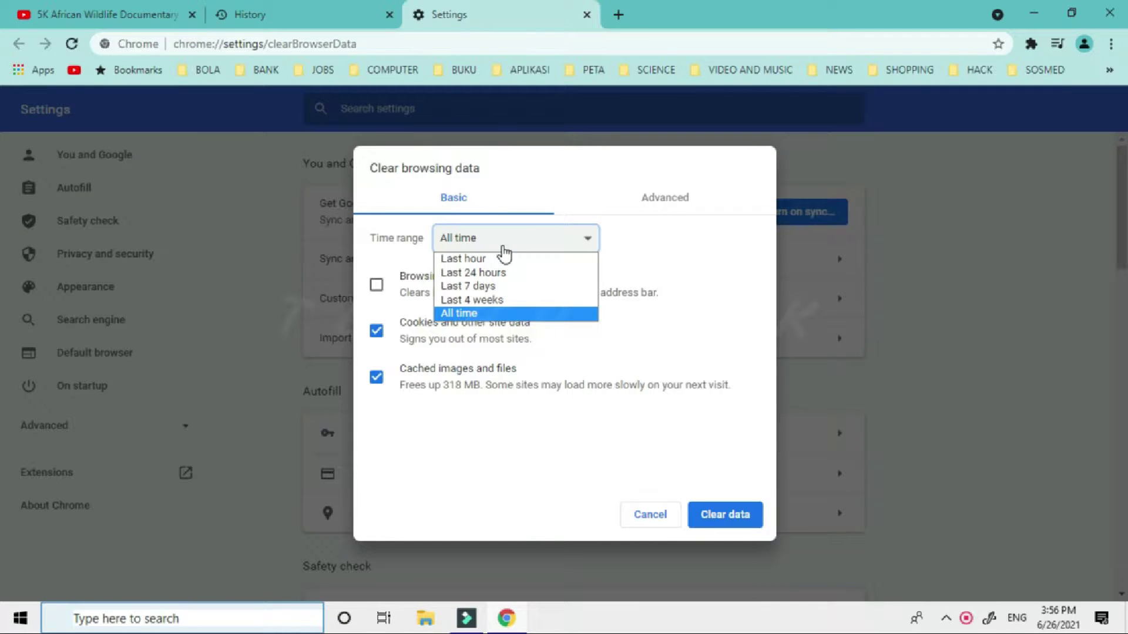
click(476, 315)
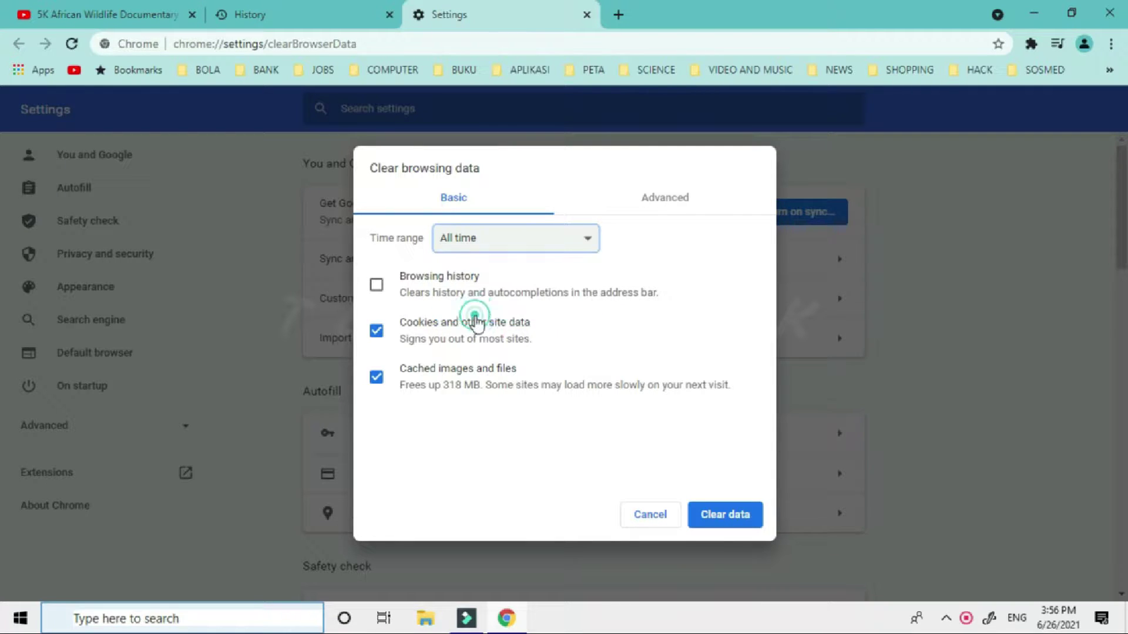
click(725, 526)
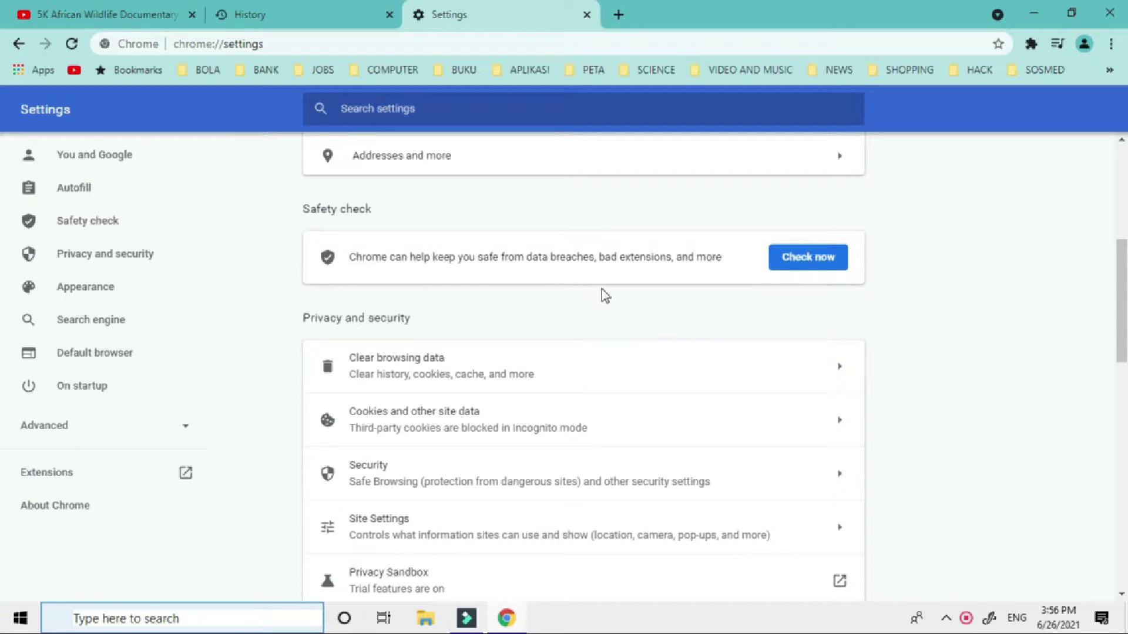
click(586, 14)
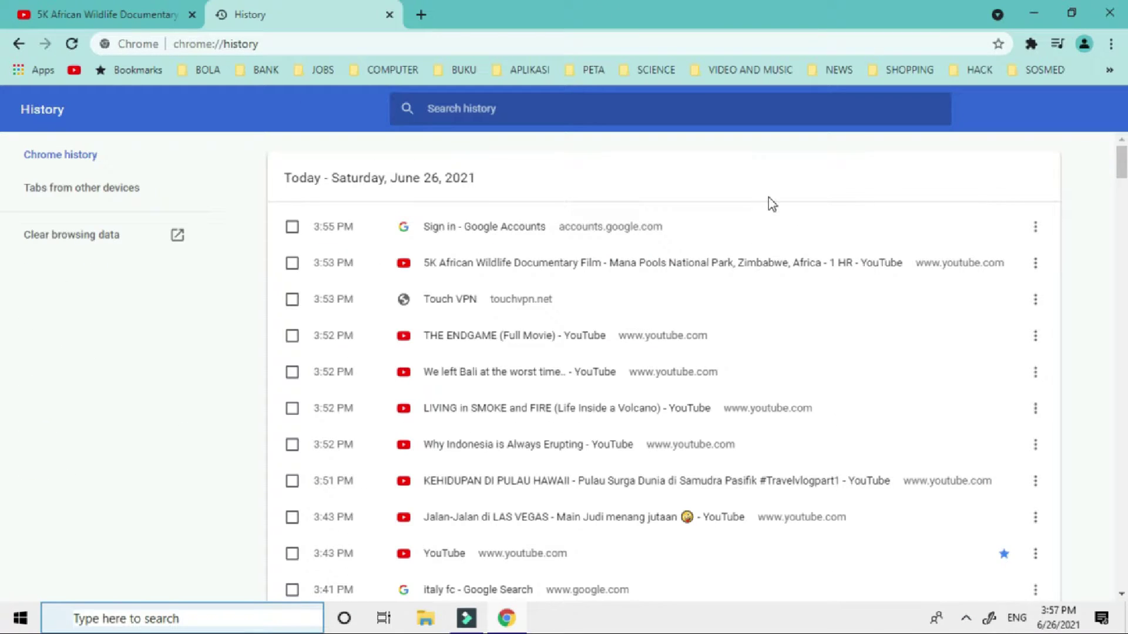
click(19, 44)
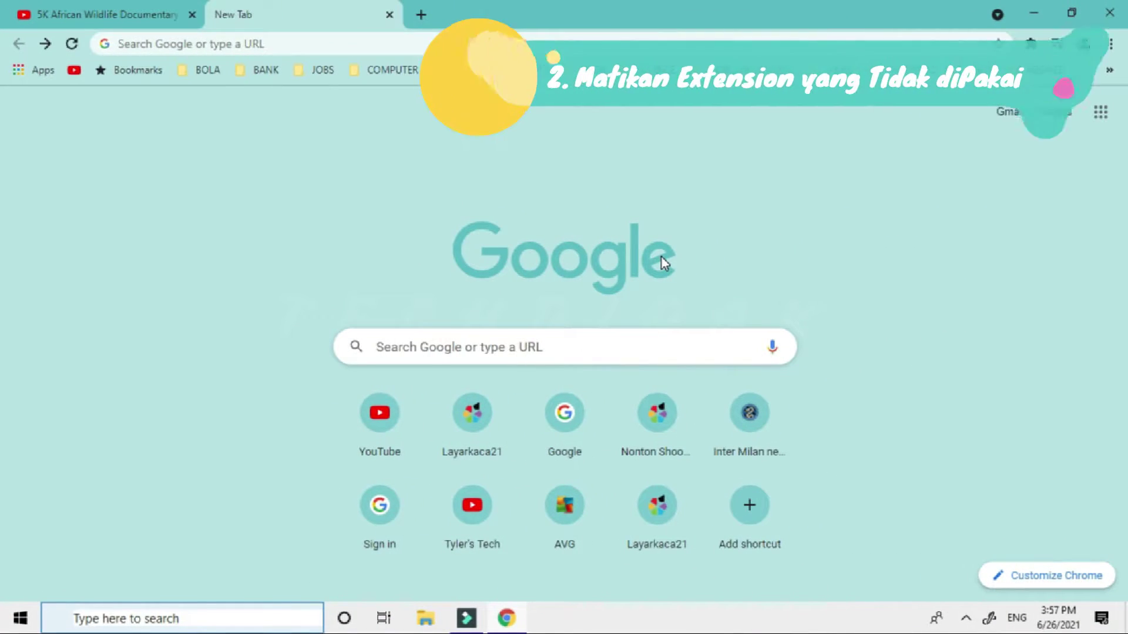
- Turn off the IDM Integration Module, Volume Master, Free Download Manager, Touch VPN and Adblock for Youtube extensions and the Turbo Download Manager app
click(1112, 46)
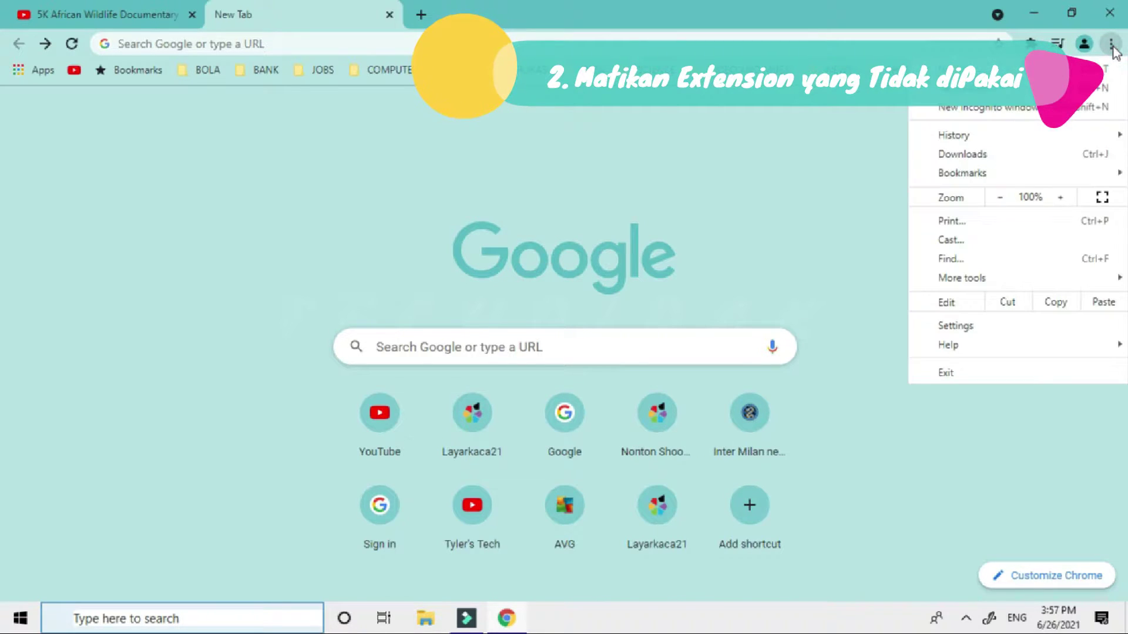
mouse_move(978, 285)
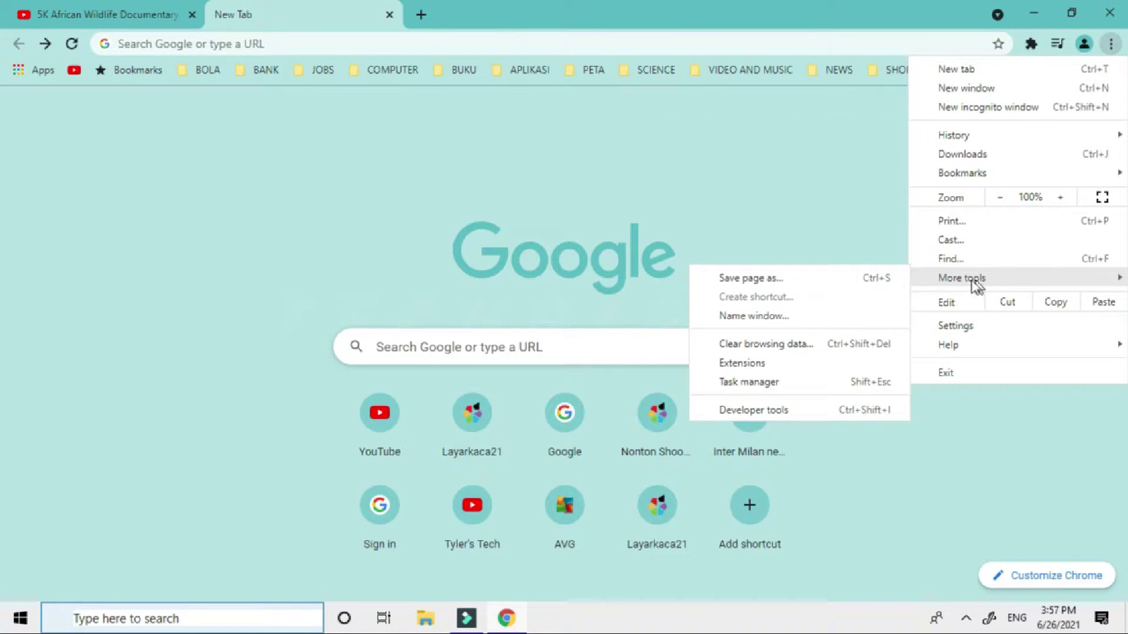
click(768, 369)
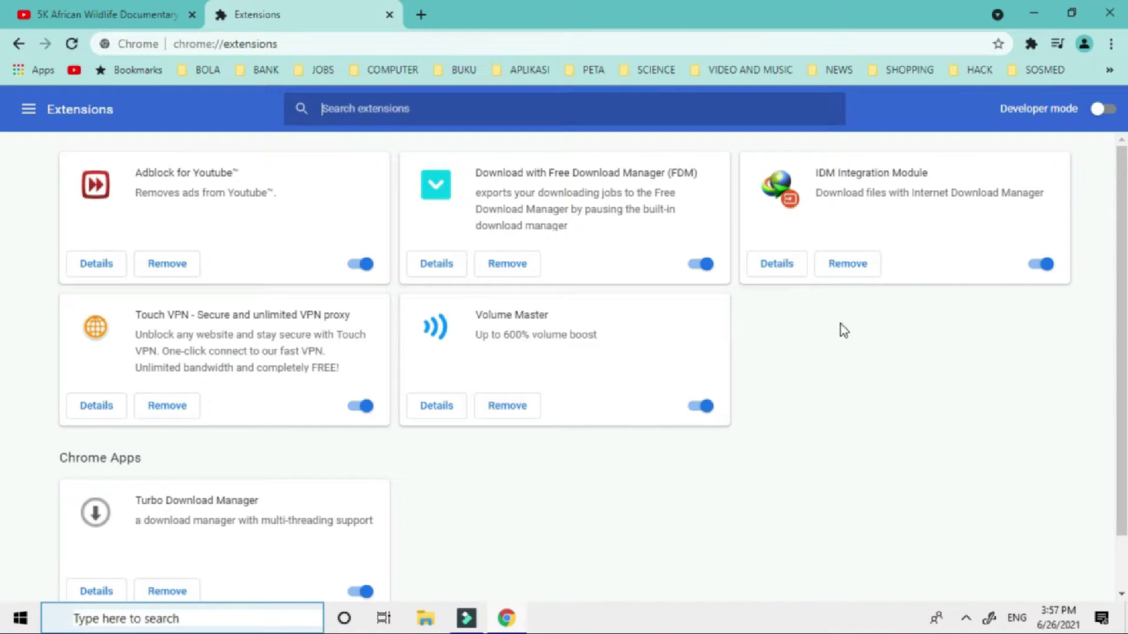
click(1041, 265)
click(690, 404)
click(691, 267)
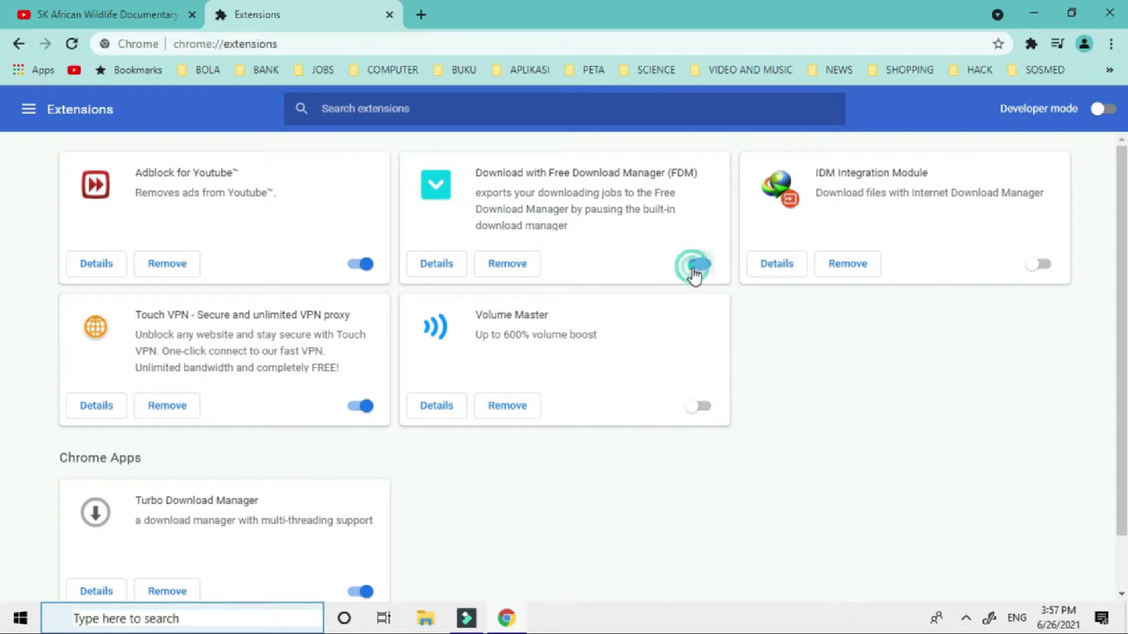
click(362, 407)
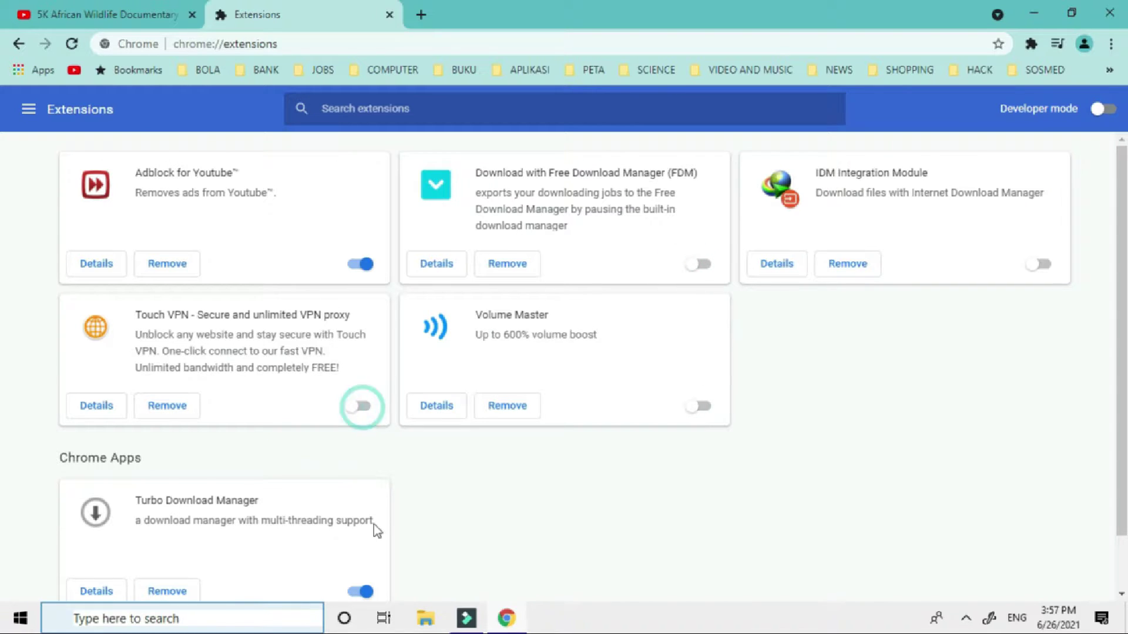
click(354, 592)
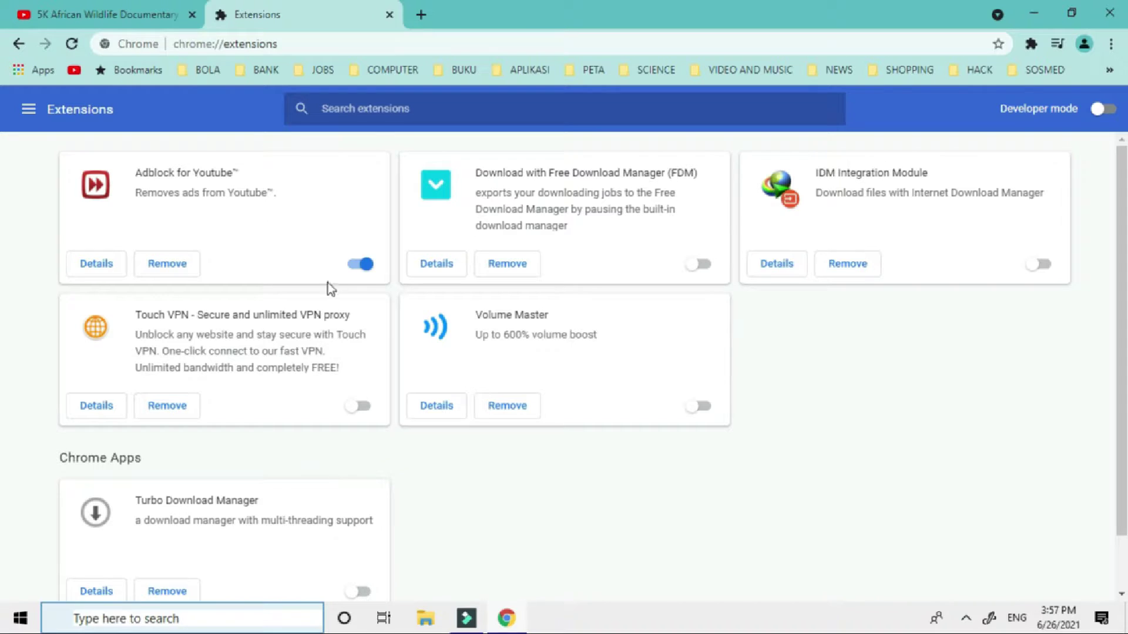
click(362, 267)
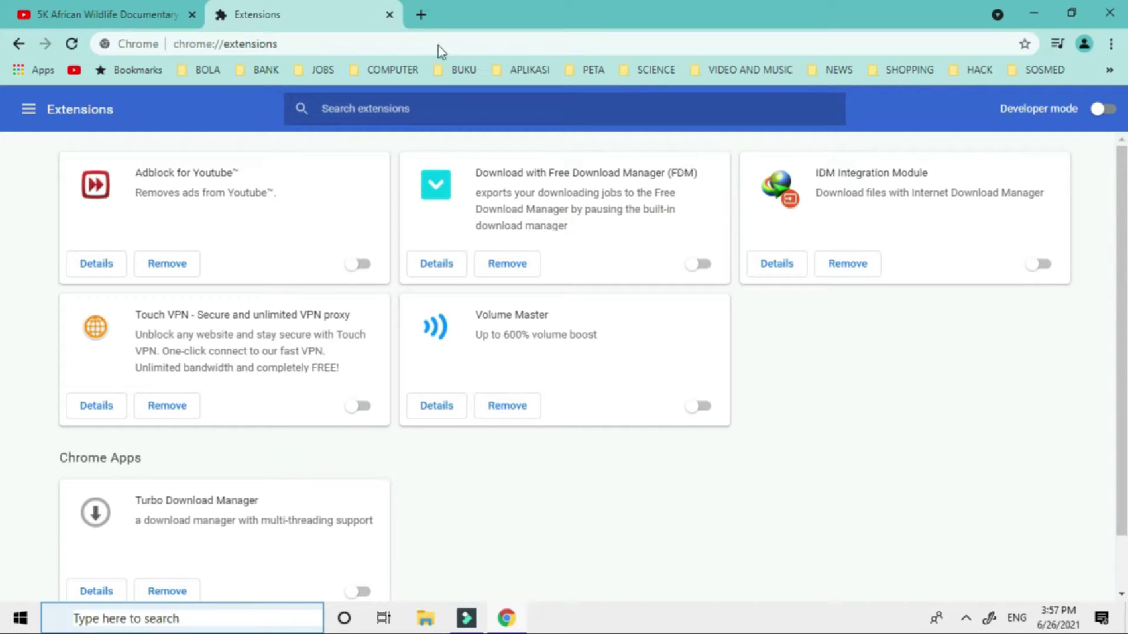
click(420, 16)
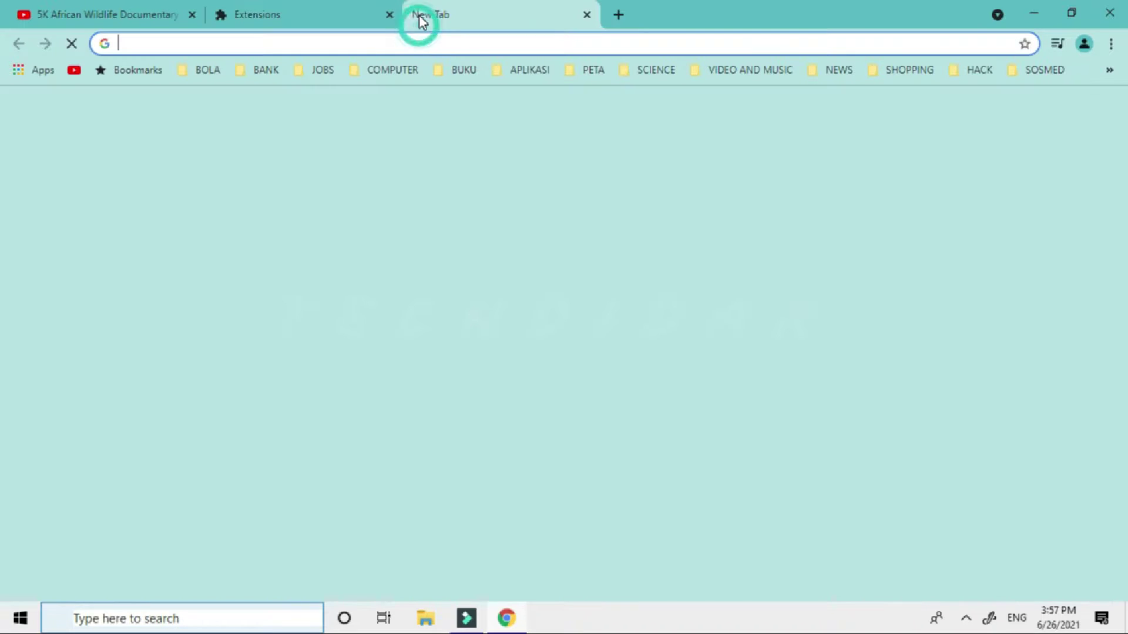
click(389, 14)
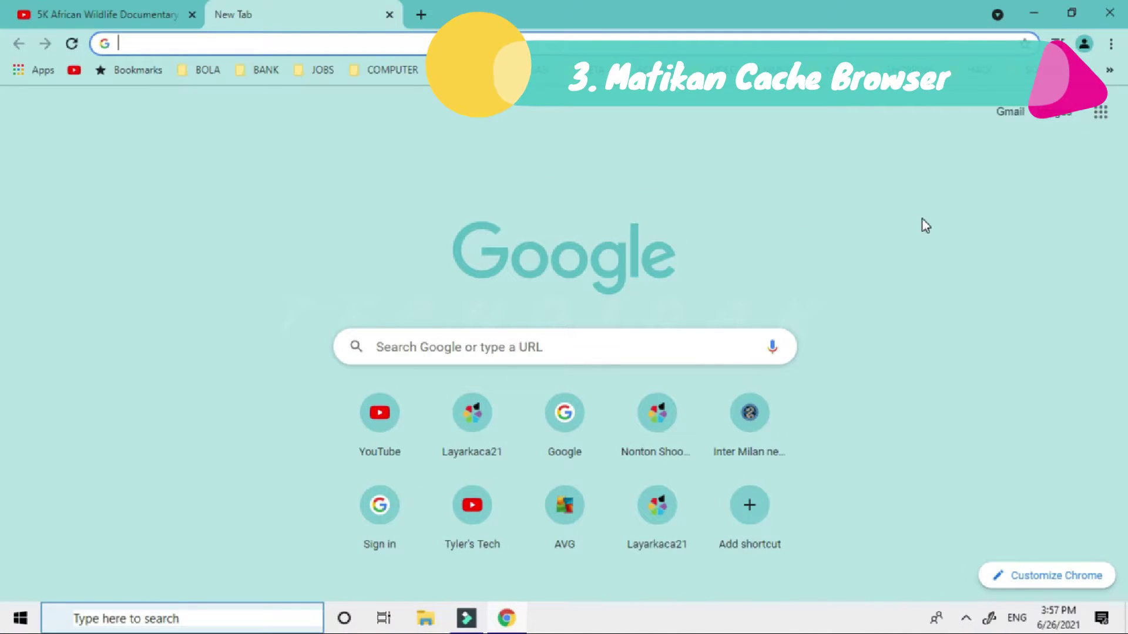
- Enable Disable cache in the developer tools' network settings, and close the developer tools
right_click(903, 148)
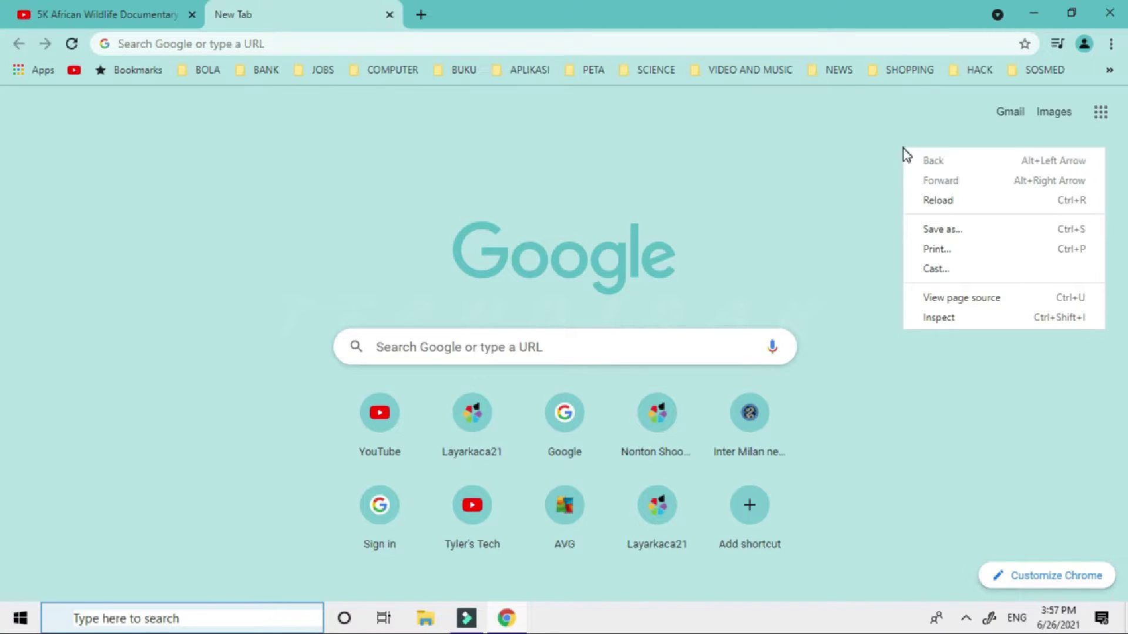
click(968, 320)
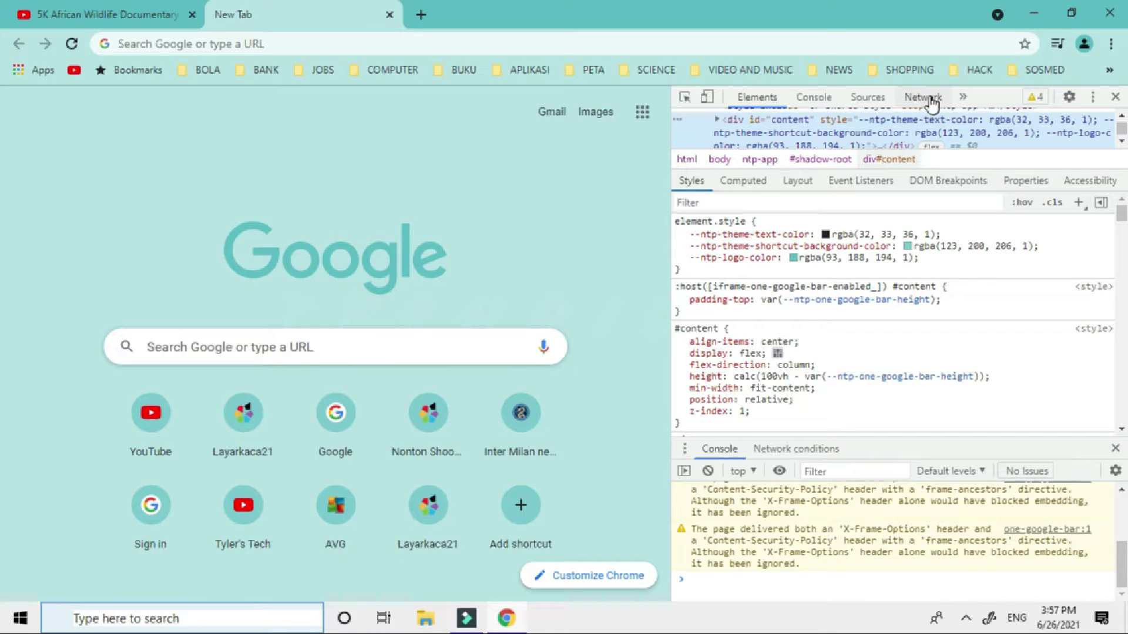
click(926, 104)
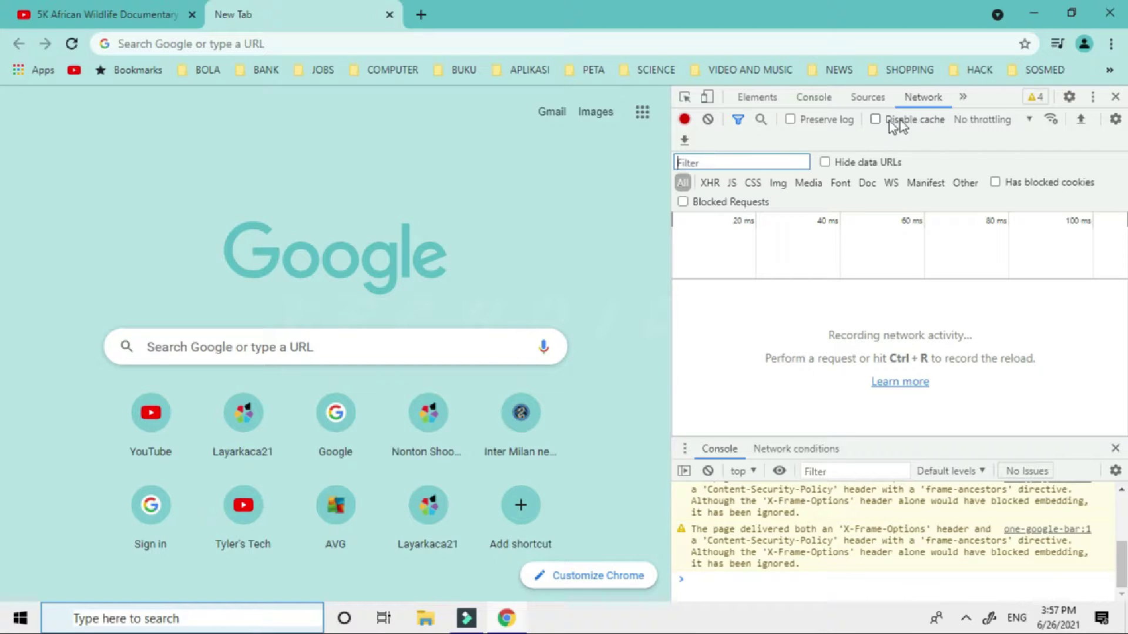
click(875, 119)
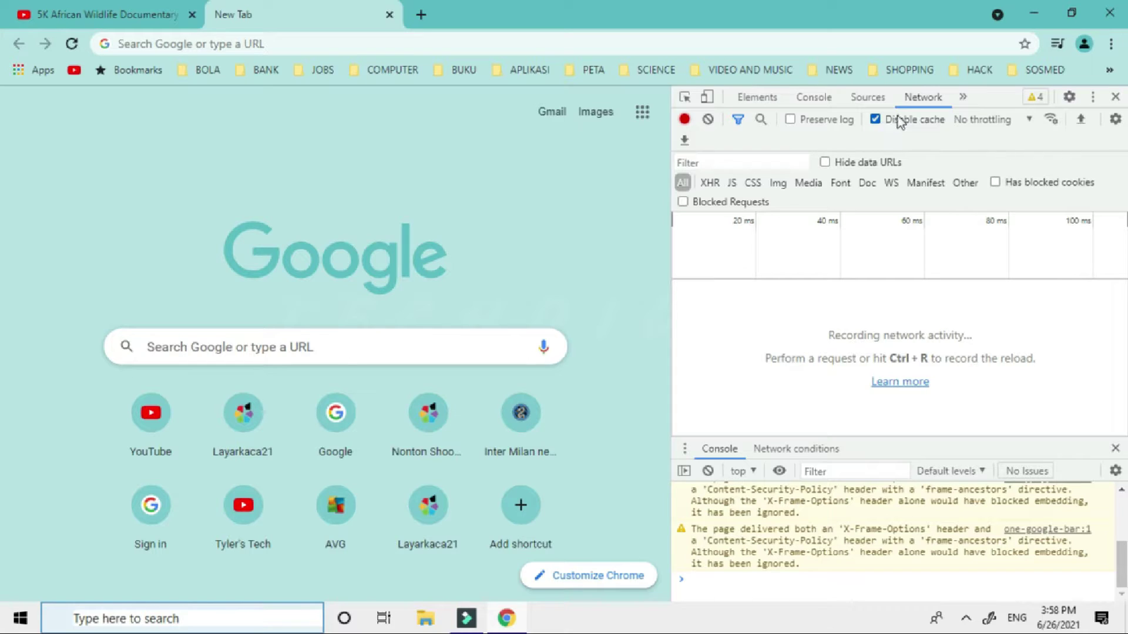
click(1116, 98)
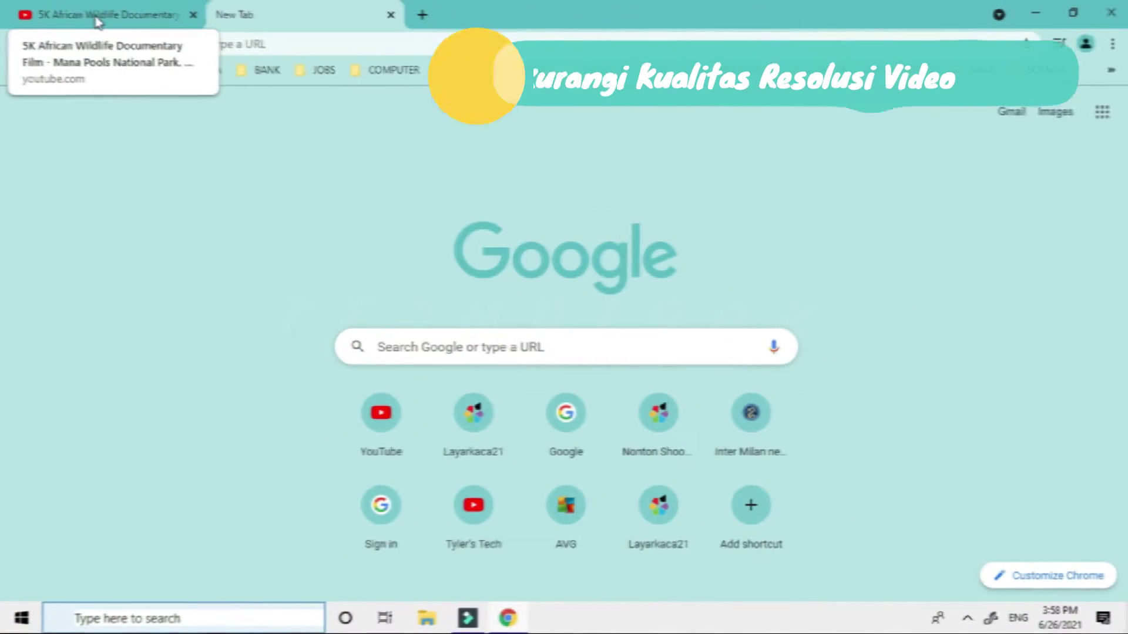
- Set the playback quality of the open YouTube wildlife documentary to 720p and play the video
click(93, 19)
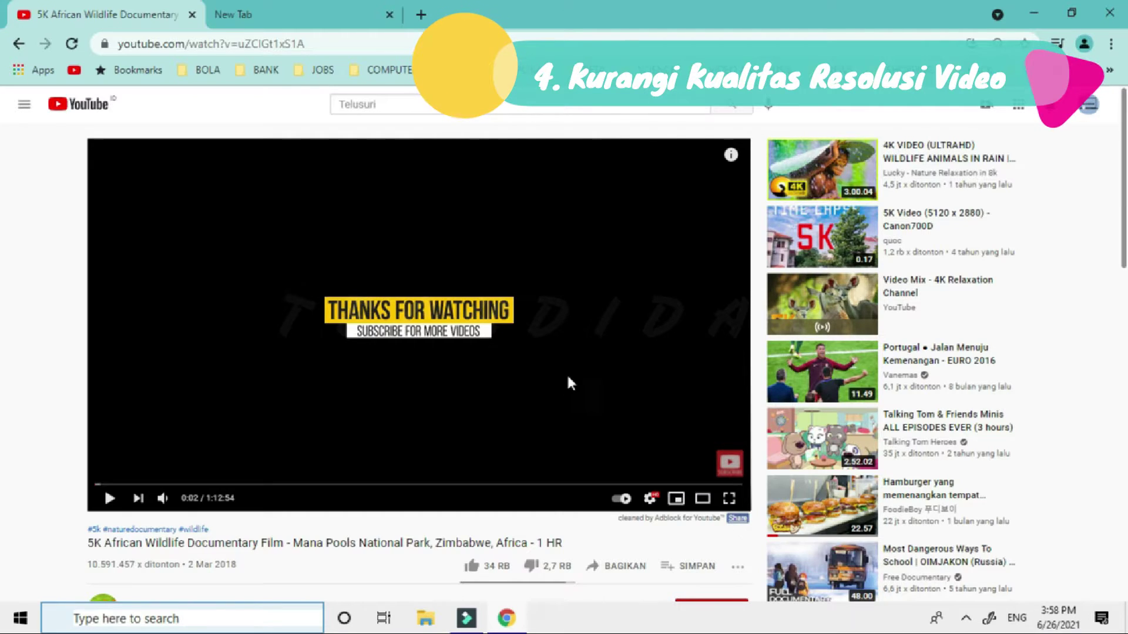
click(650, 499)
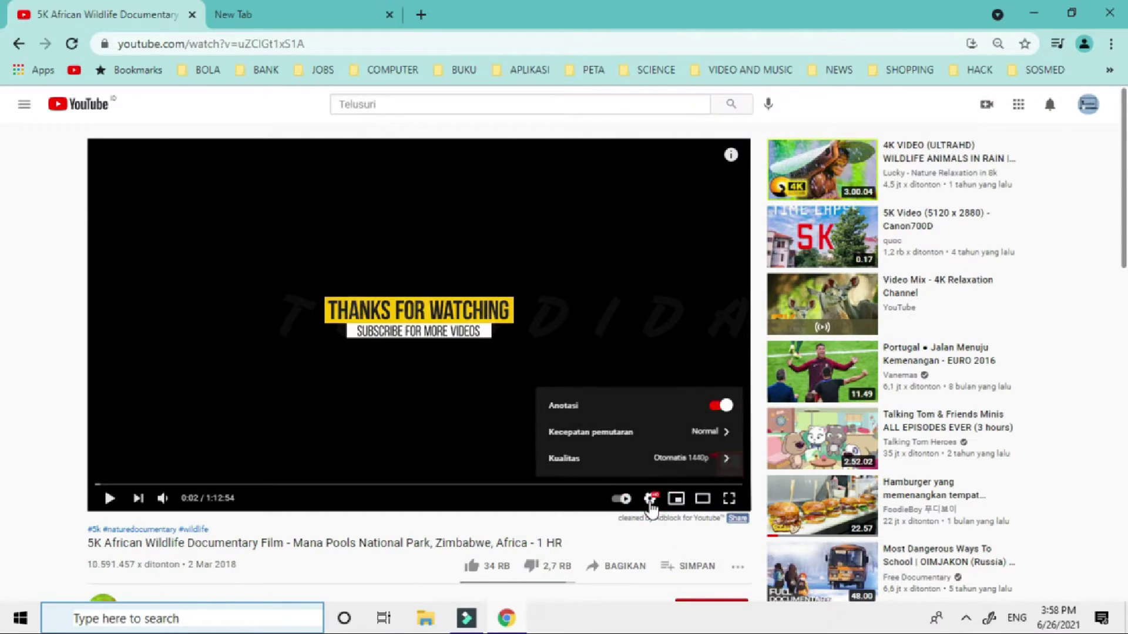
click(641, 460)
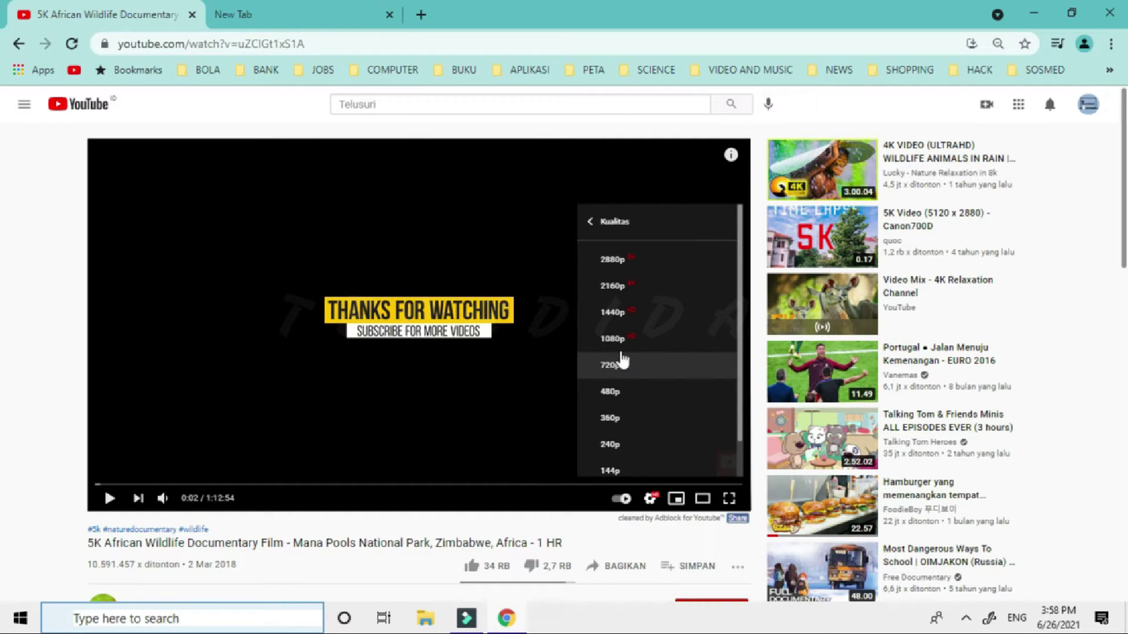
click(612, 365)
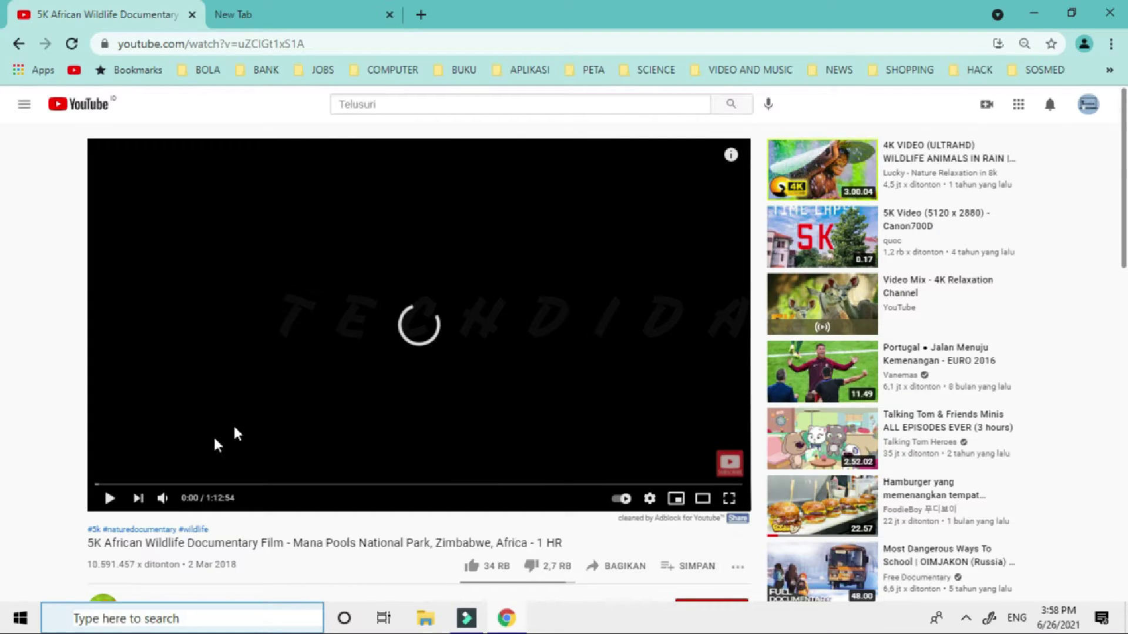
click(110, 499)
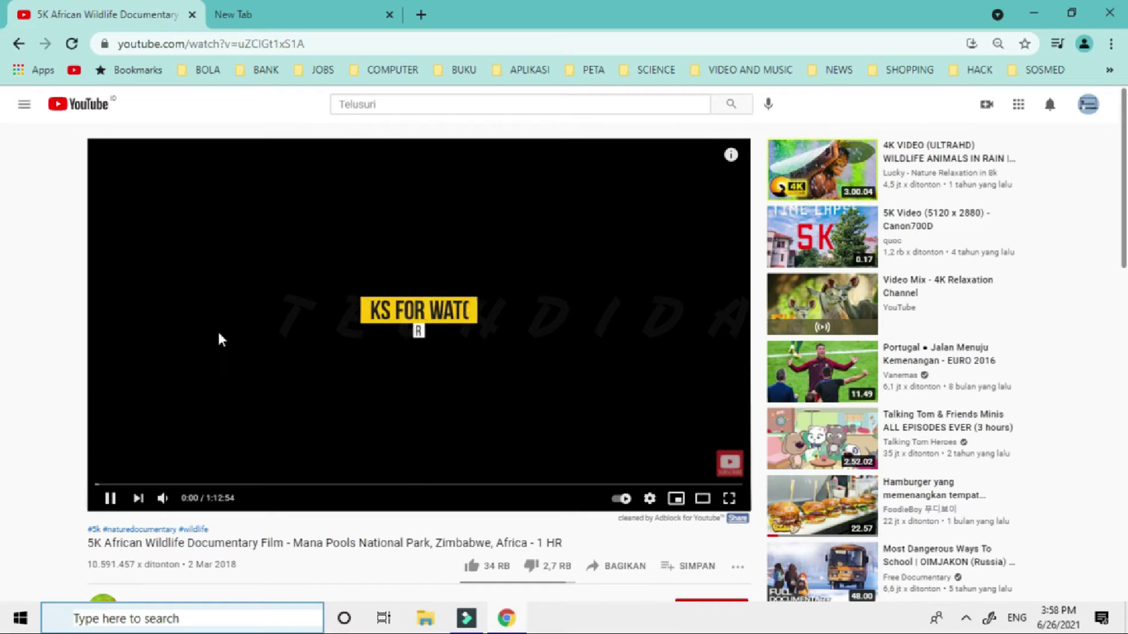
click(288, 344)
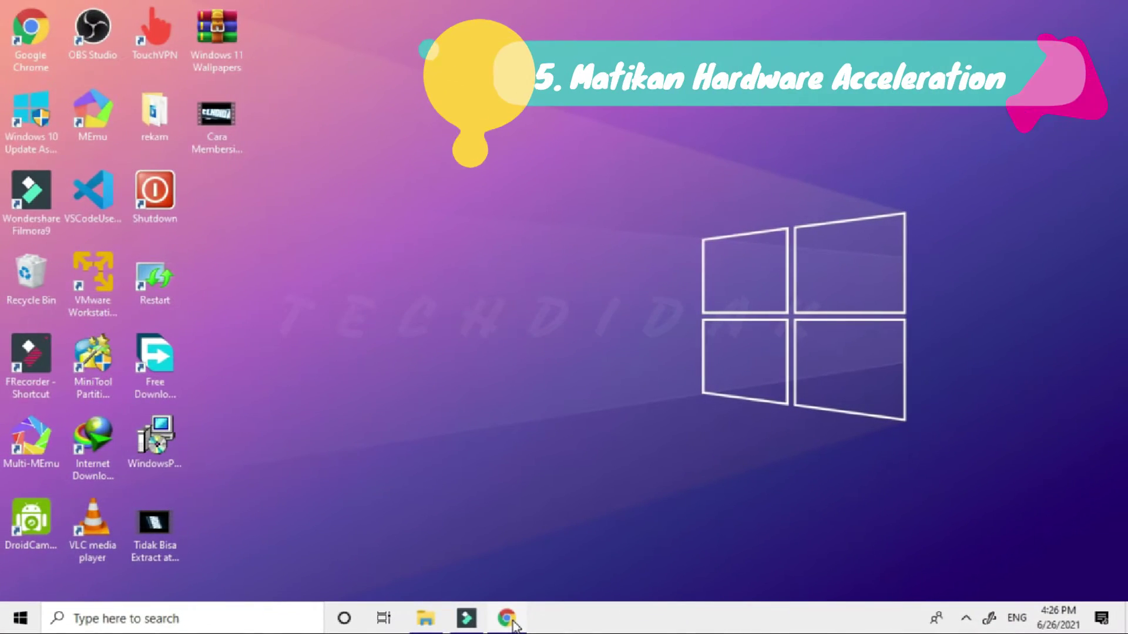
- Switch to Chrome, turn off Use hardware acceleration when available in the advanced System settings, and relaunch the browser
click(506, 619)
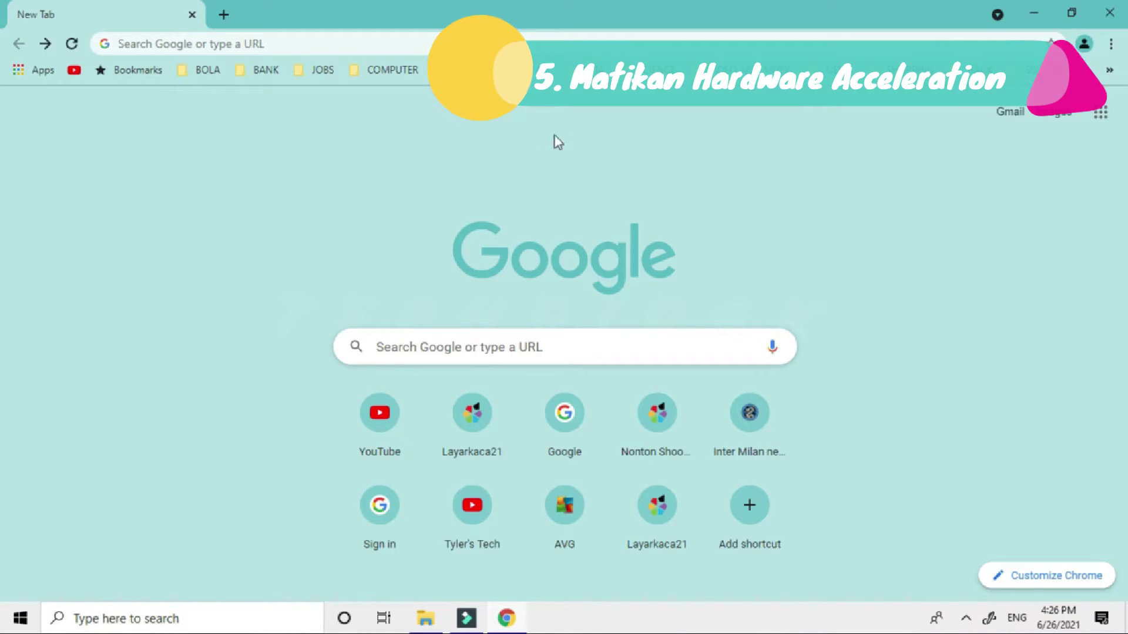
click(1112, 45)
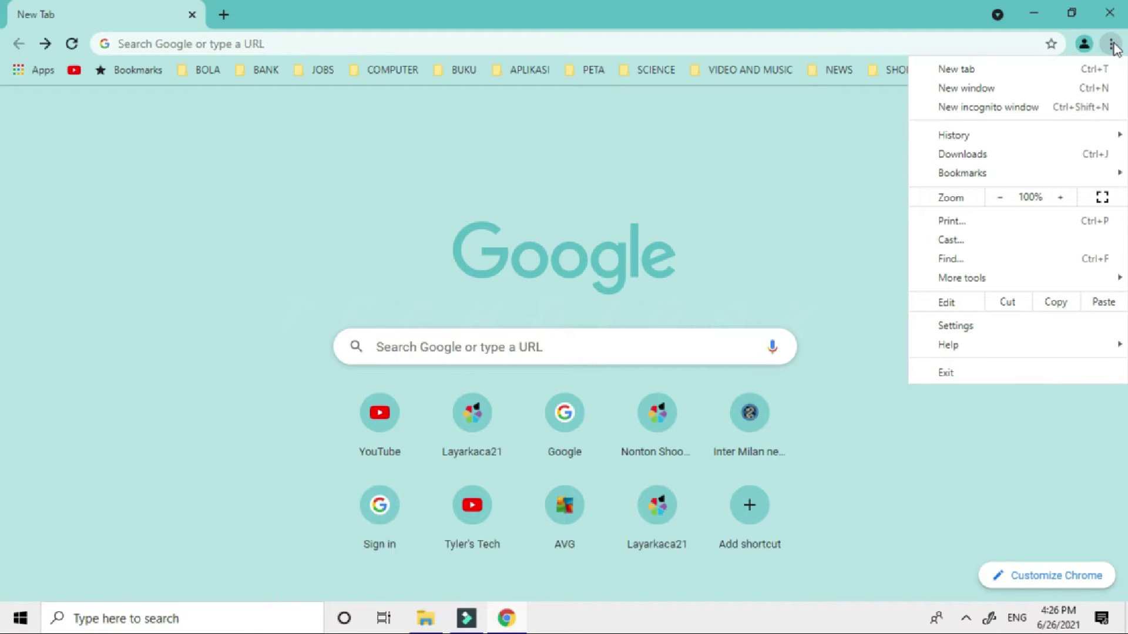
click(972, 330)
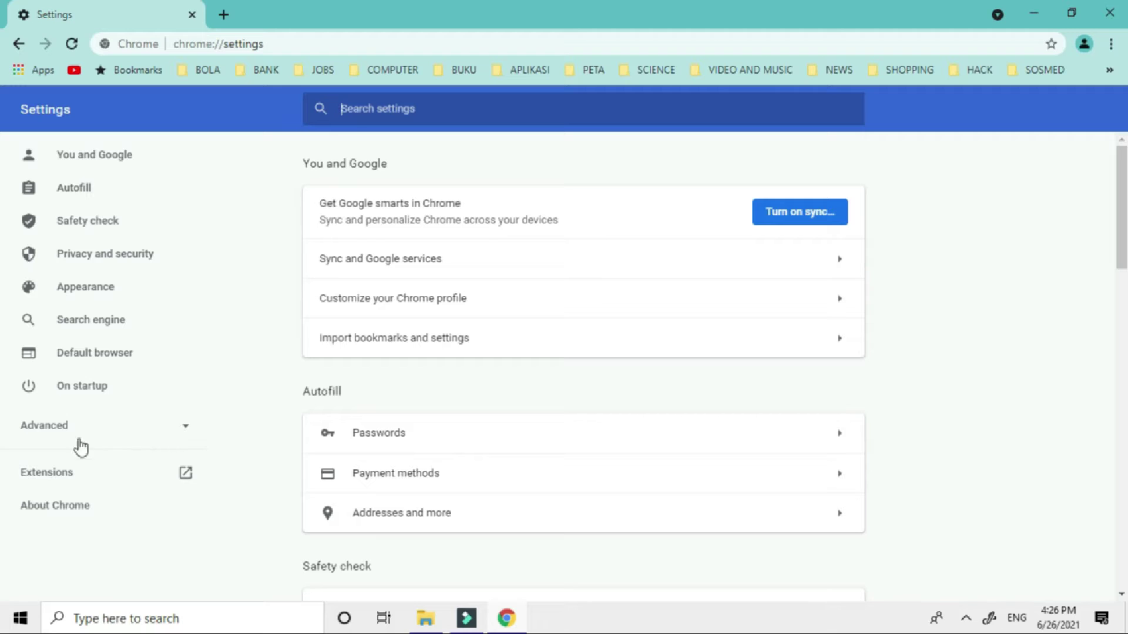
click(62, 431)
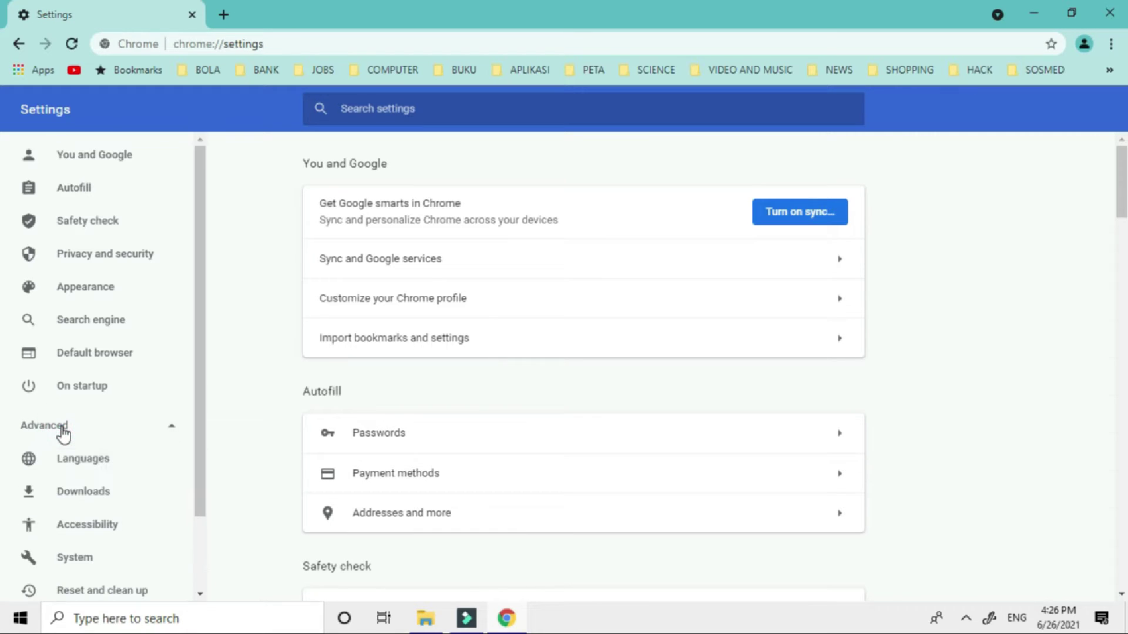
drag(199, 367, 194, 486)
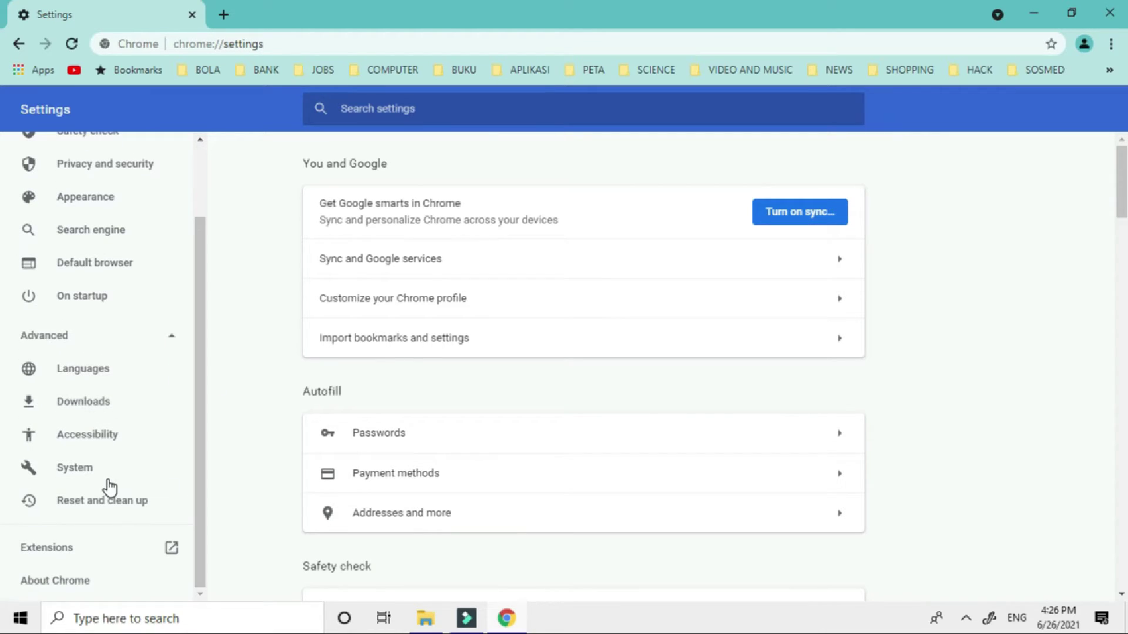
click(88, 477)
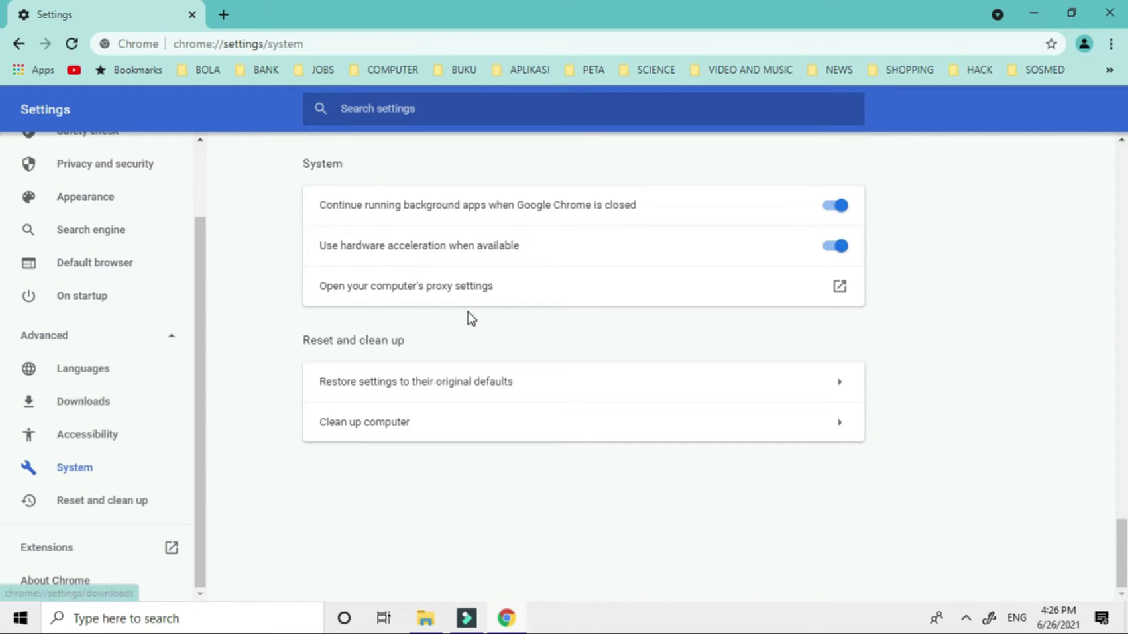
click(835, 248)
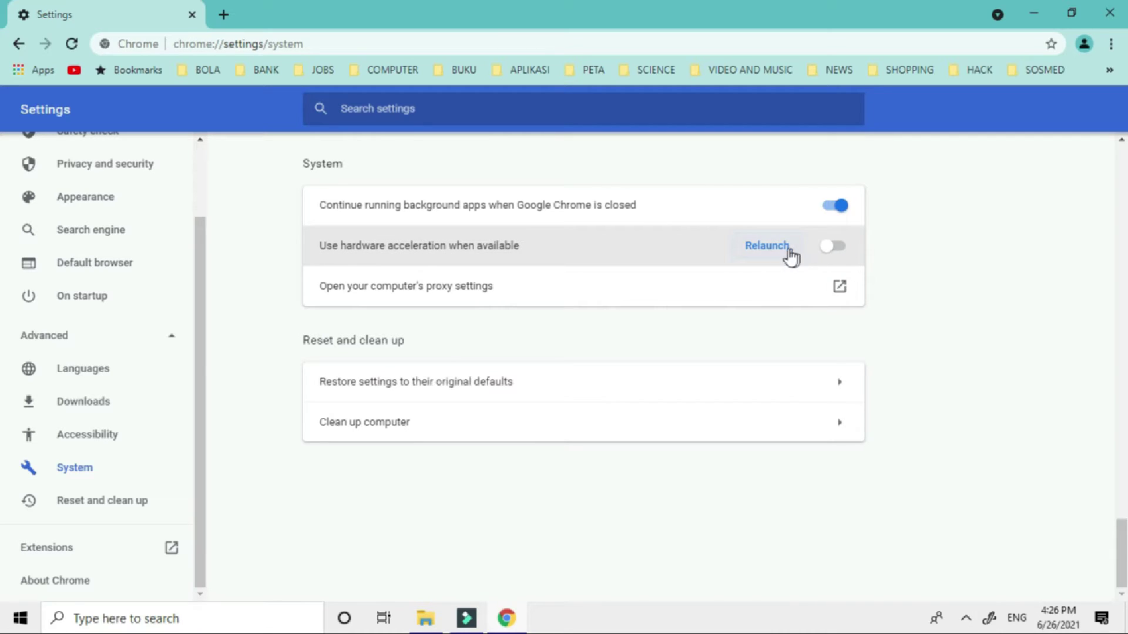
click(764, 251)
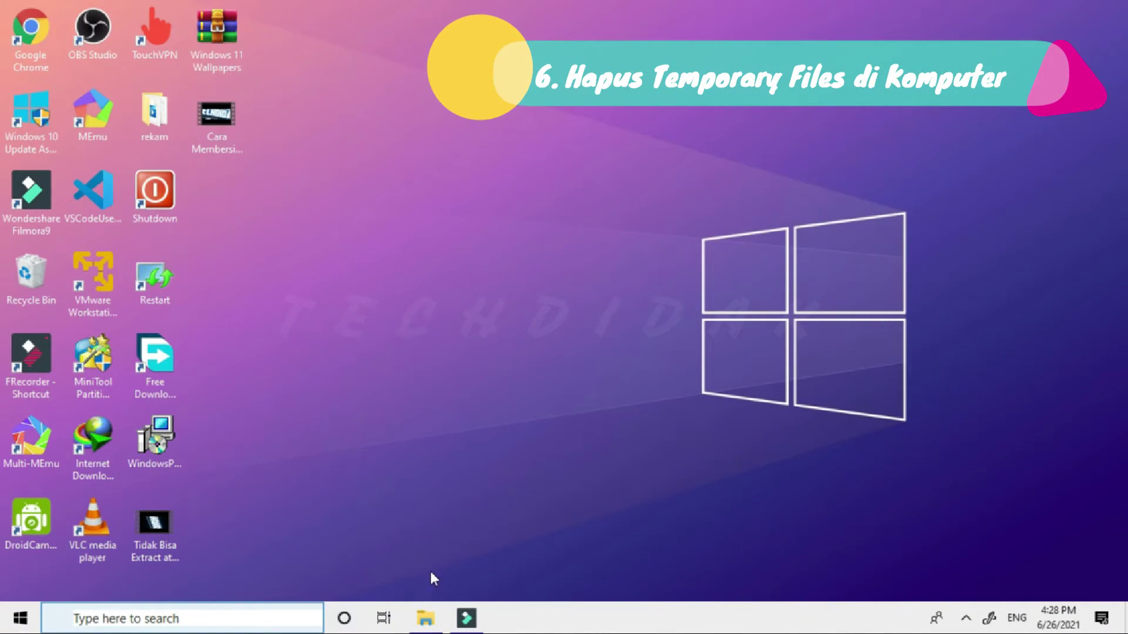
- Switch to File Explorer and open the properties of Local Disk (C:) from This PC
click(427, 620)
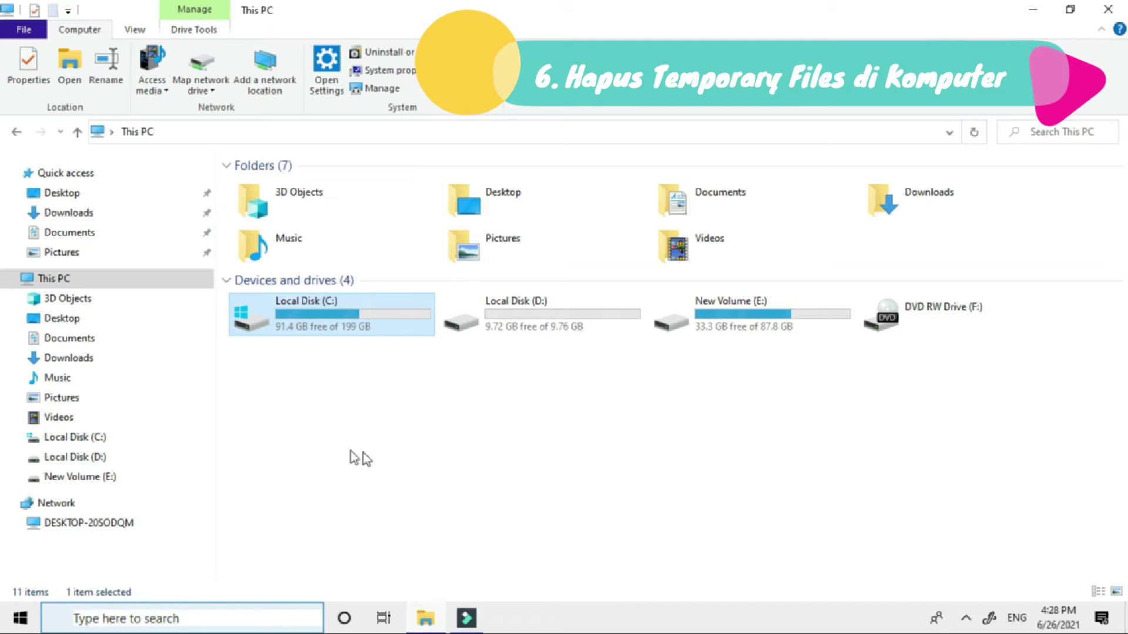
click(68, 282)
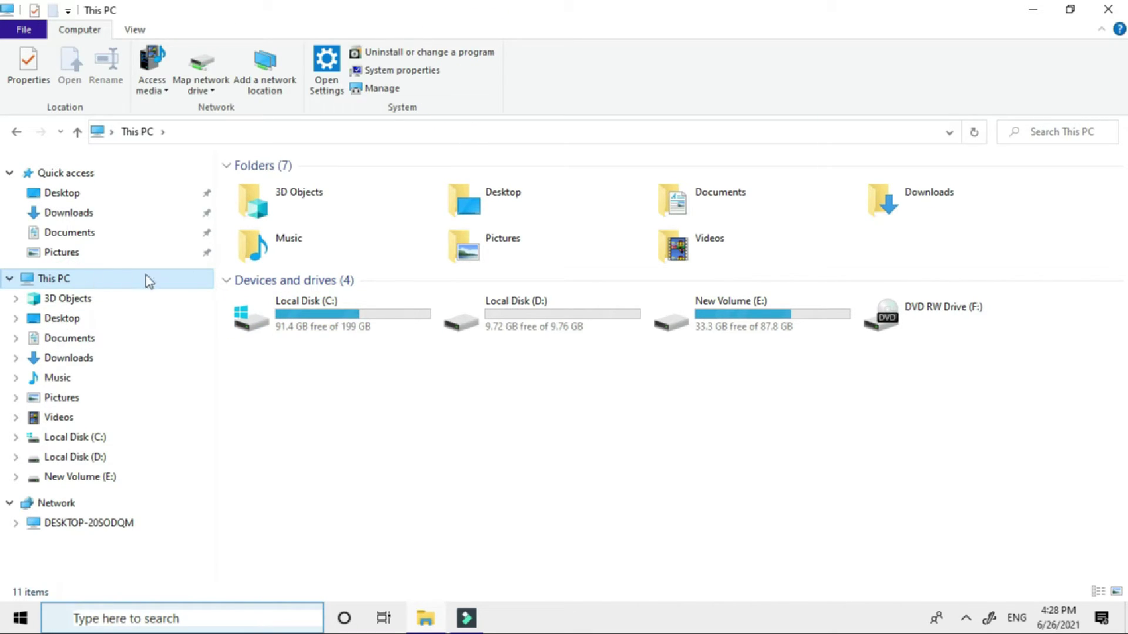
right_click(309, 326)
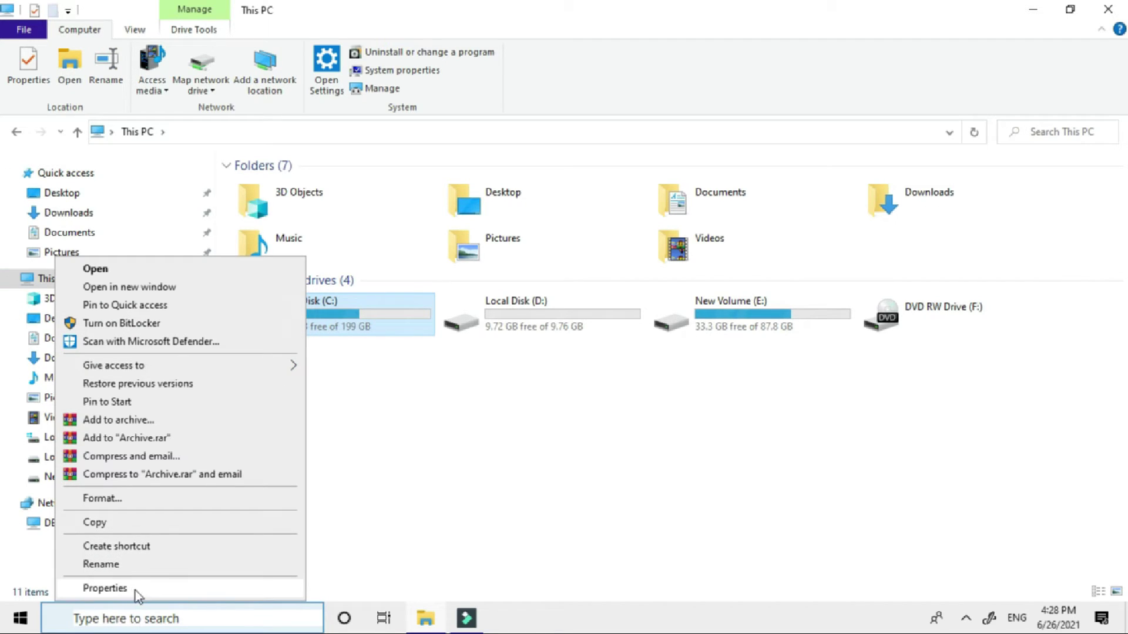
click(106, 589)
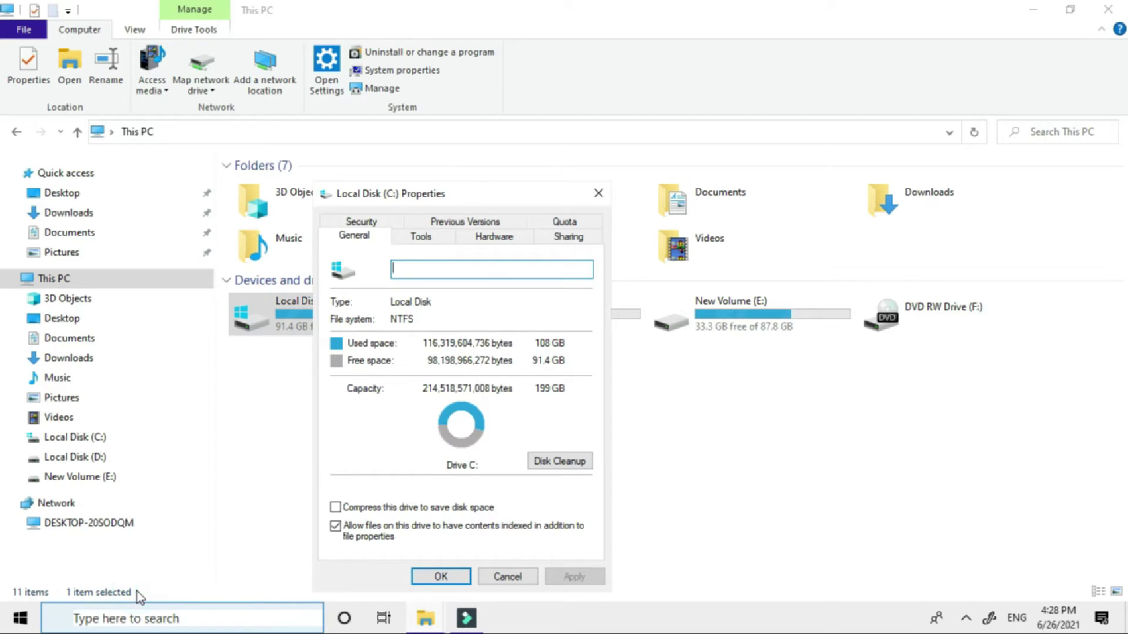
drag(397, 195, 470, 96)
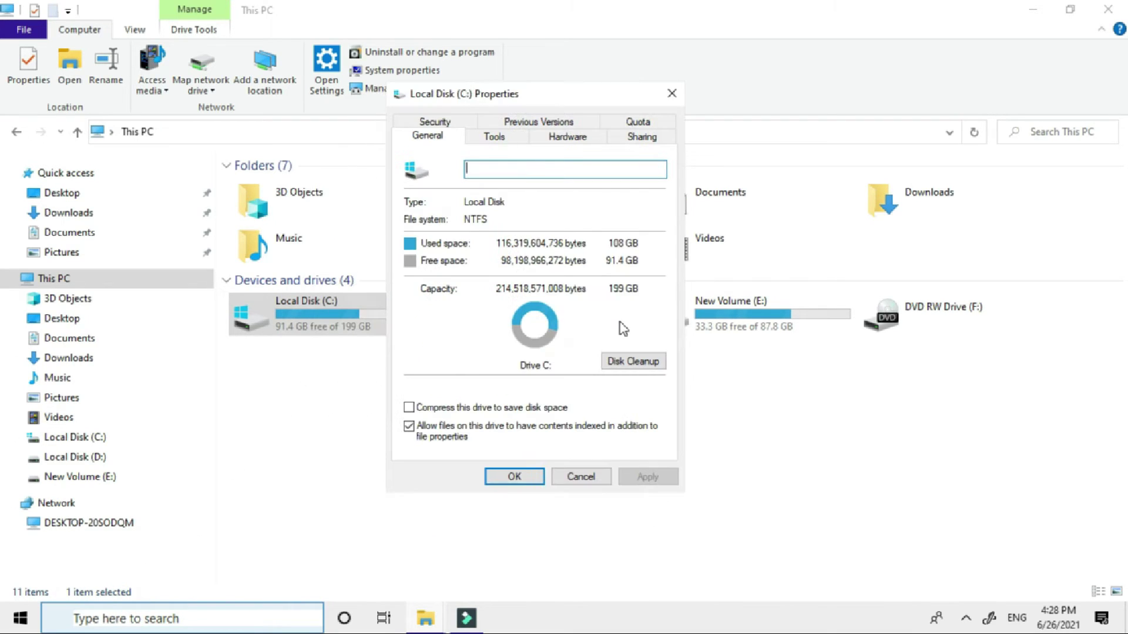
- Run Disk Cleanup on drive C: with Temporary files also selected, permanently delete the files, and close the drive's properties and File Explorer
click(633, 368)
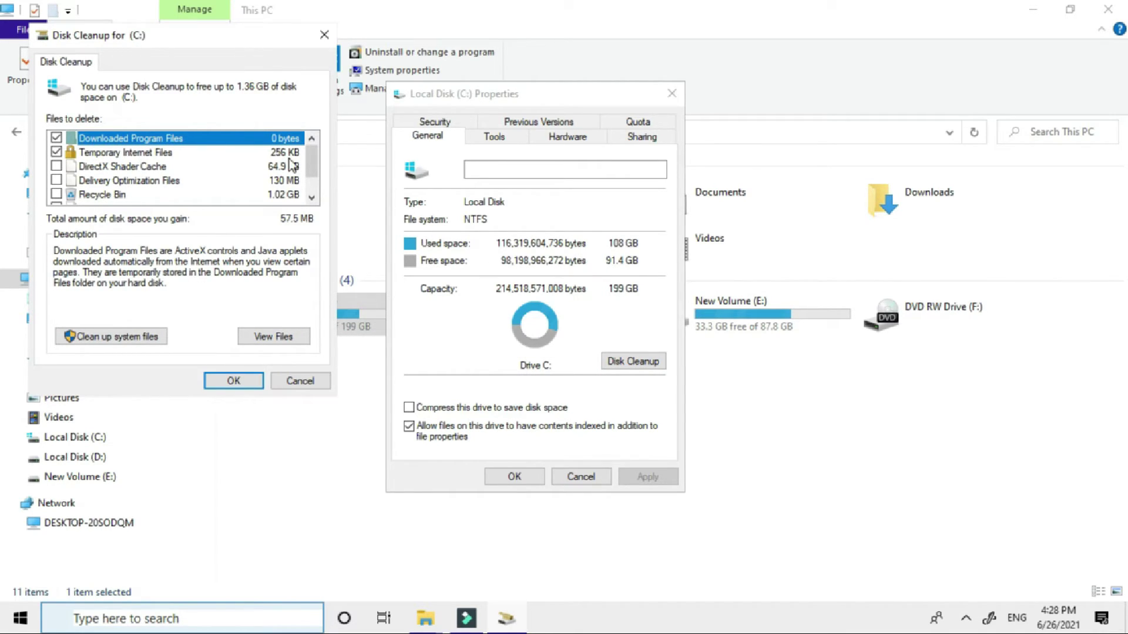
drag(311, 160, 313, 183)
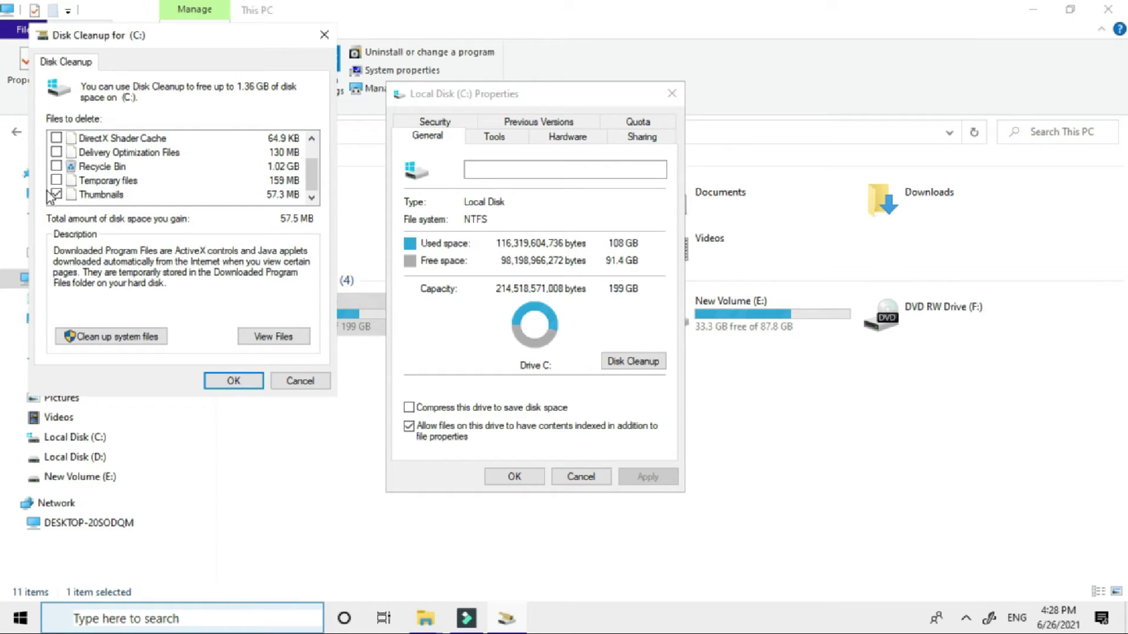
click(57, 180)
click(110, 182)
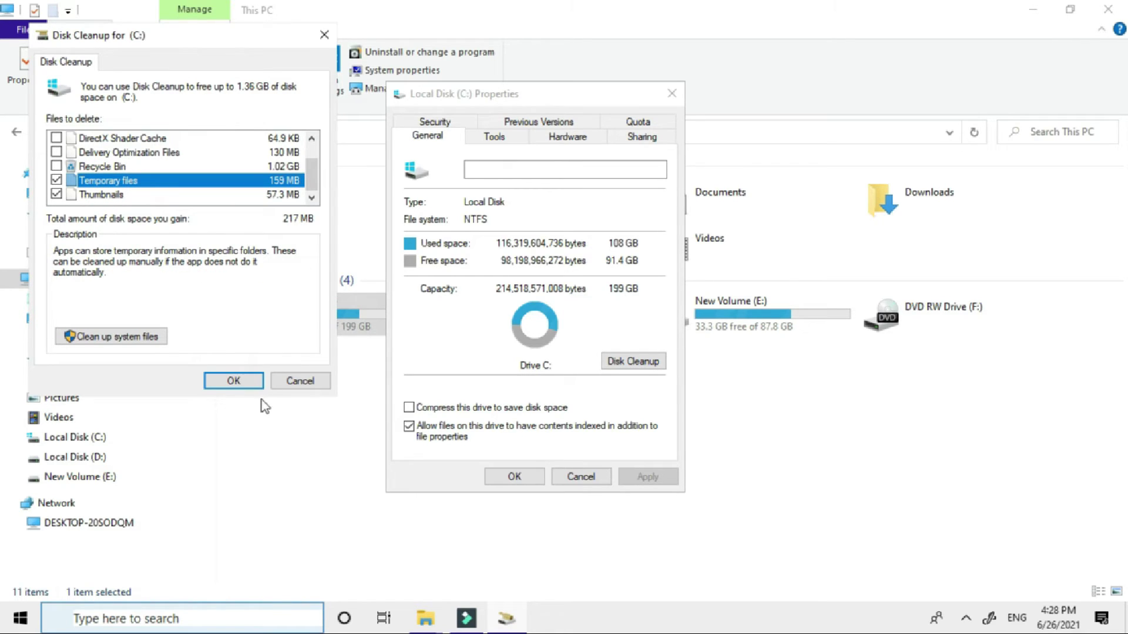
click(232, 379)
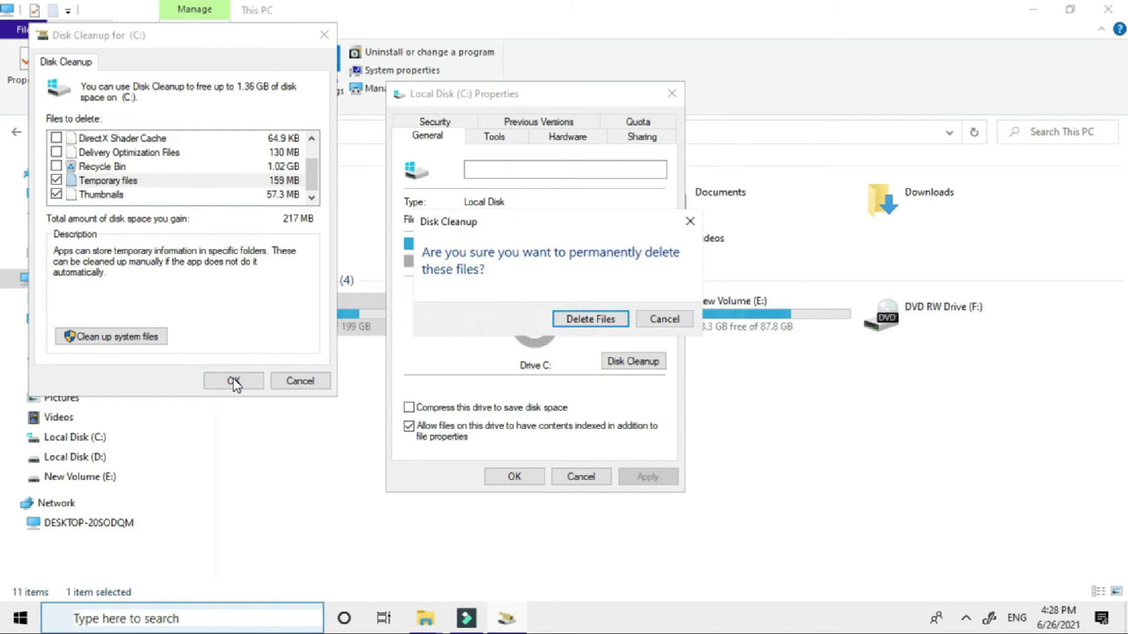
click(591, 320)
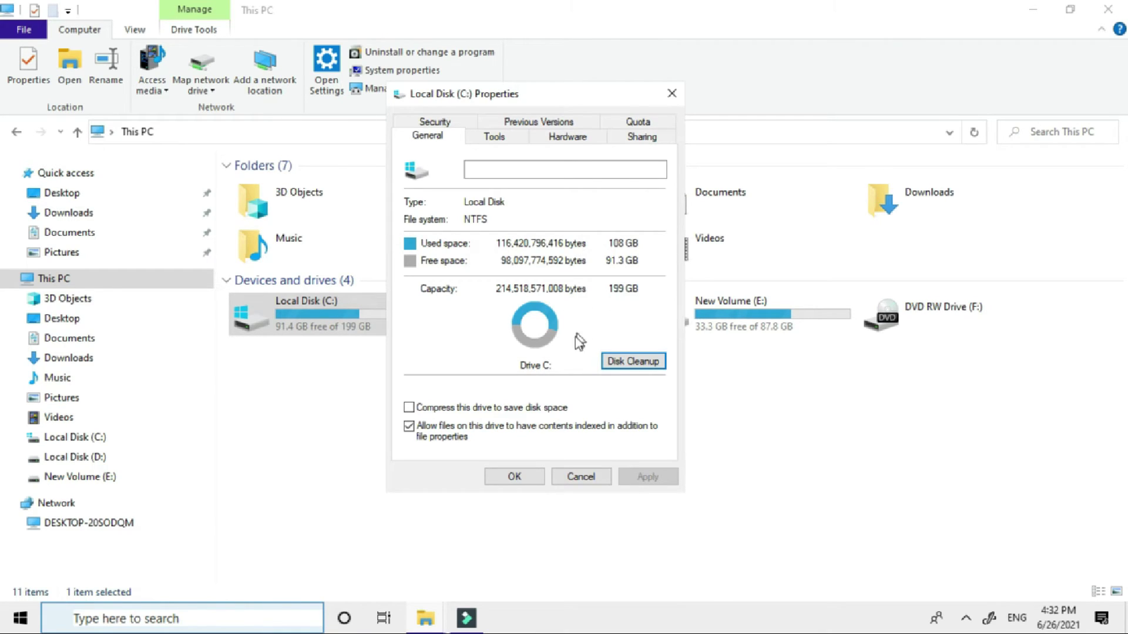
click(515, 477)
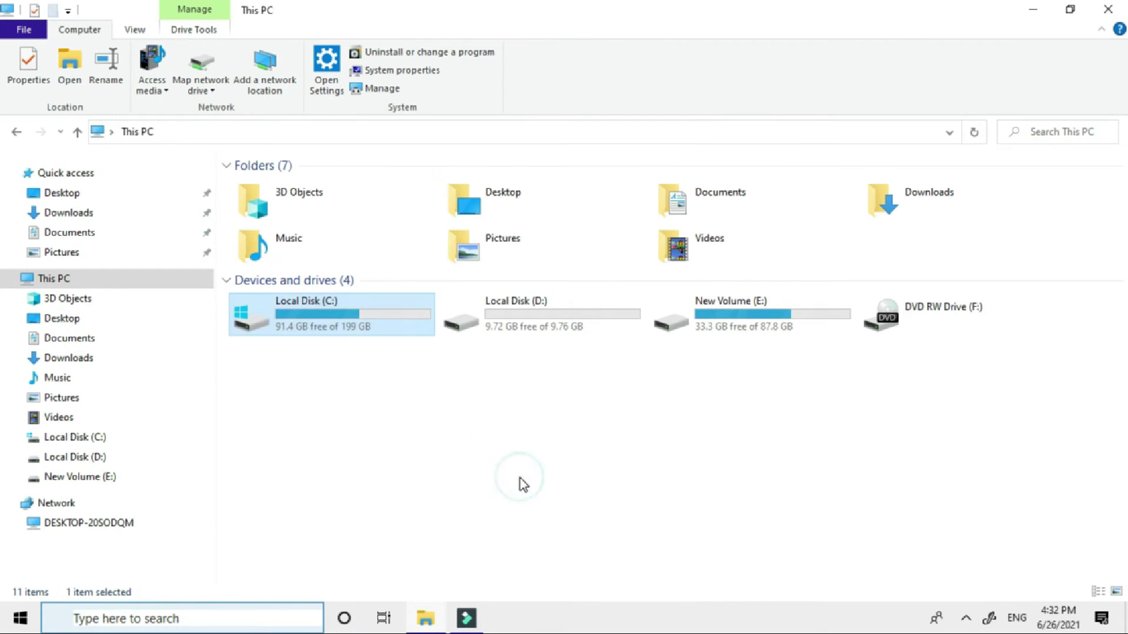
click(1107, 9)
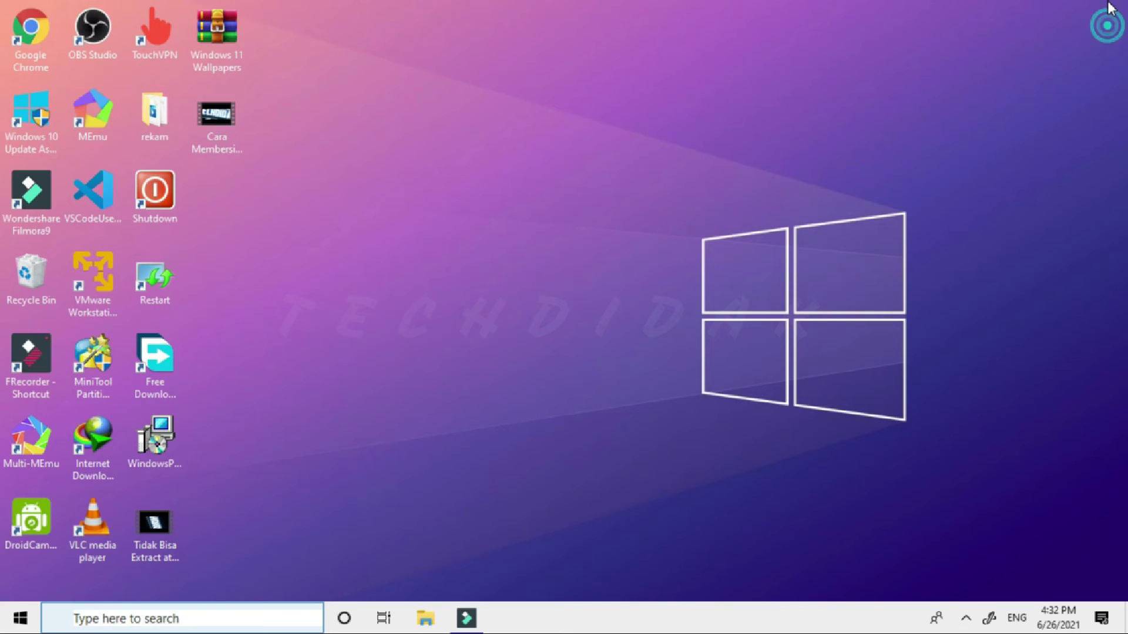